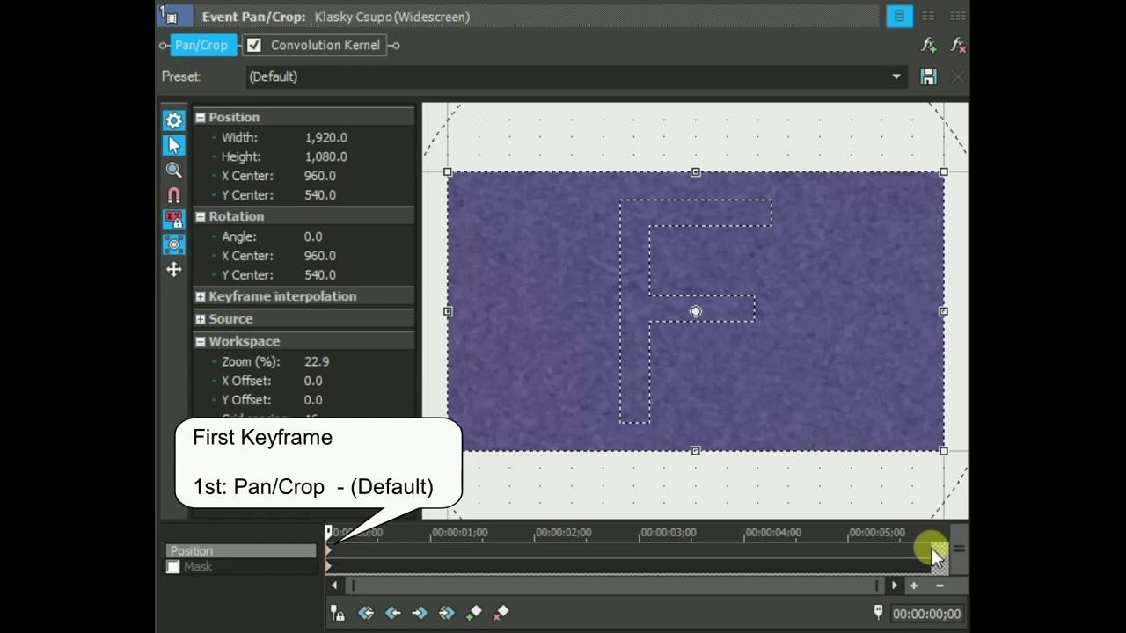
Add a Pan/Crop position keyframe at 00:00:05;23 with the rotation angle set to -360
click(931, 547)
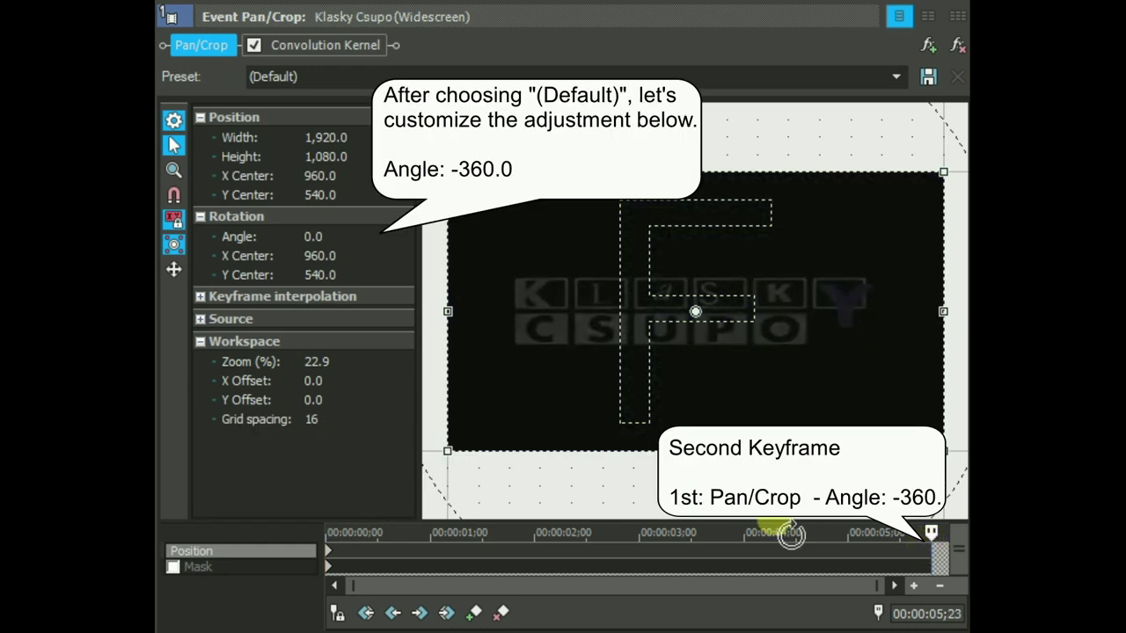
click(318, 238)
text(-360)
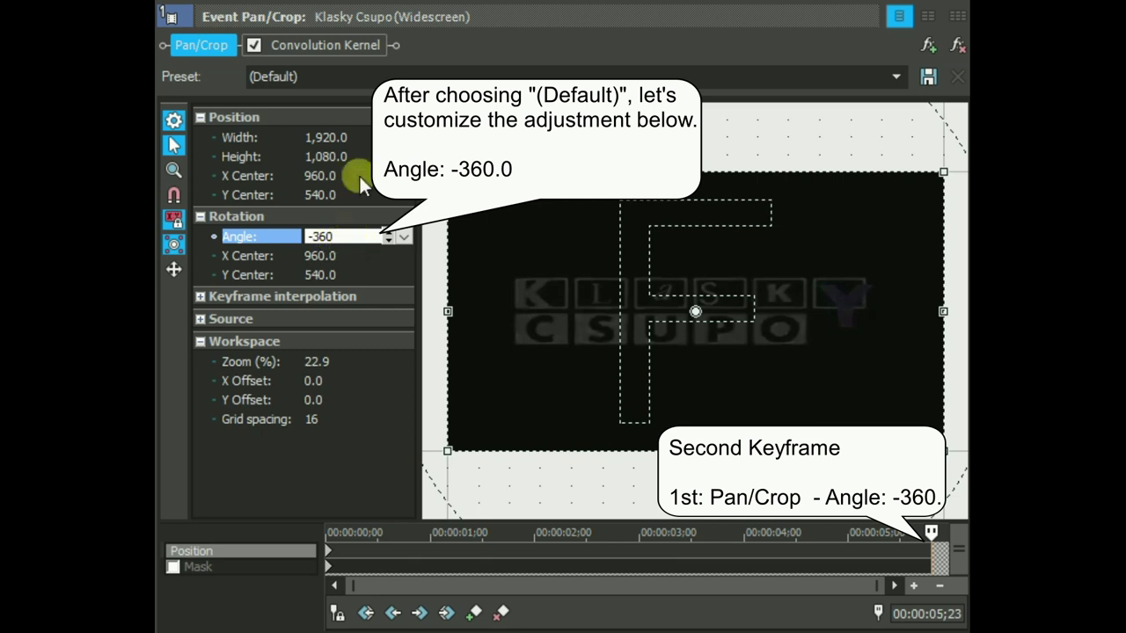
key(Return)
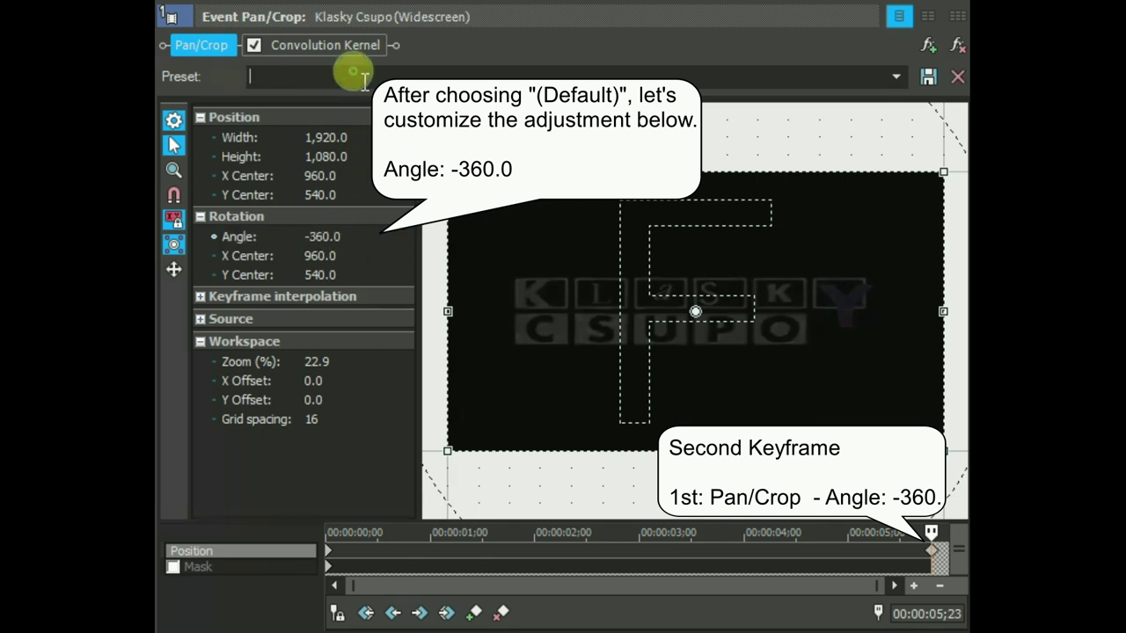
Show the Convolution Kernel effect's parameters for all three rows and enable keyframe animation for Row 1 Column 1
click(318, 43)
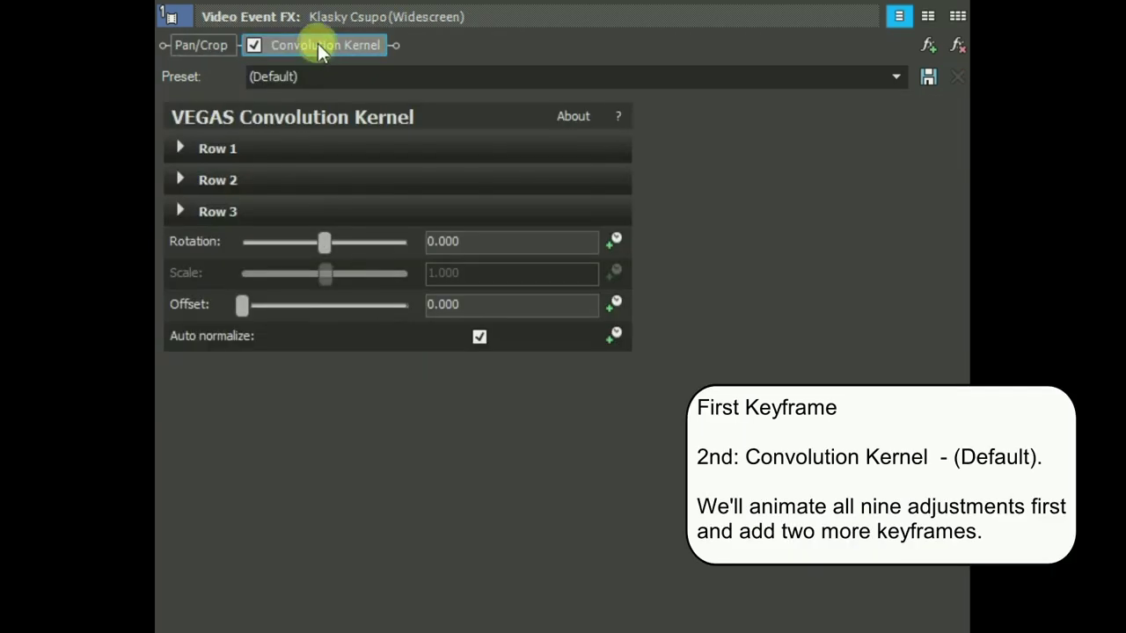
click(181, 148)
click(186, 291)
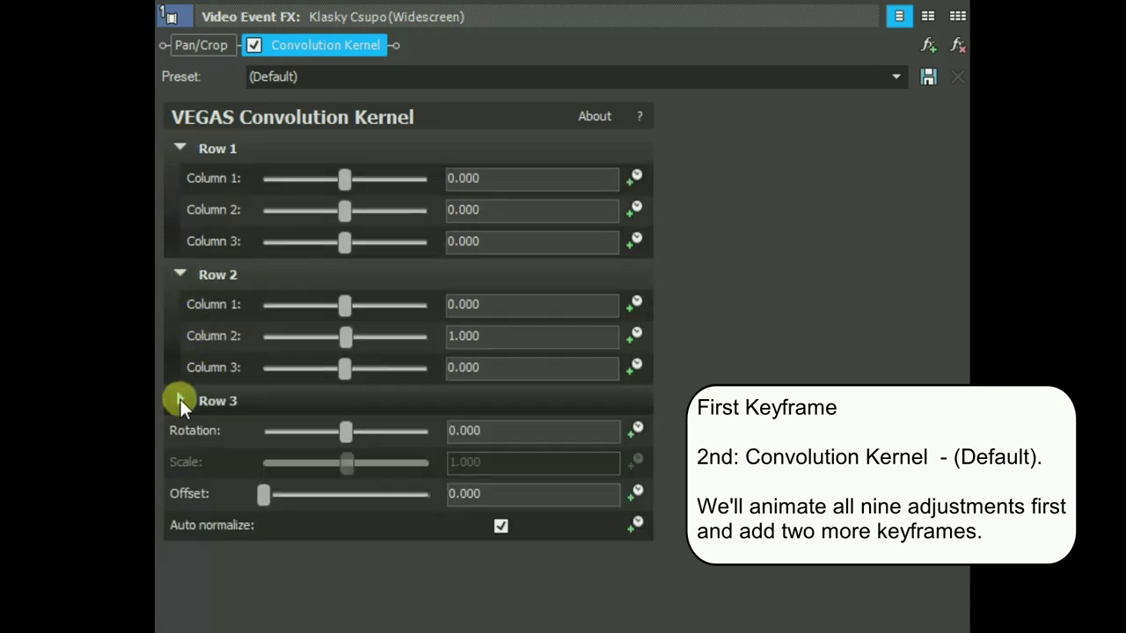
click(181, 400)
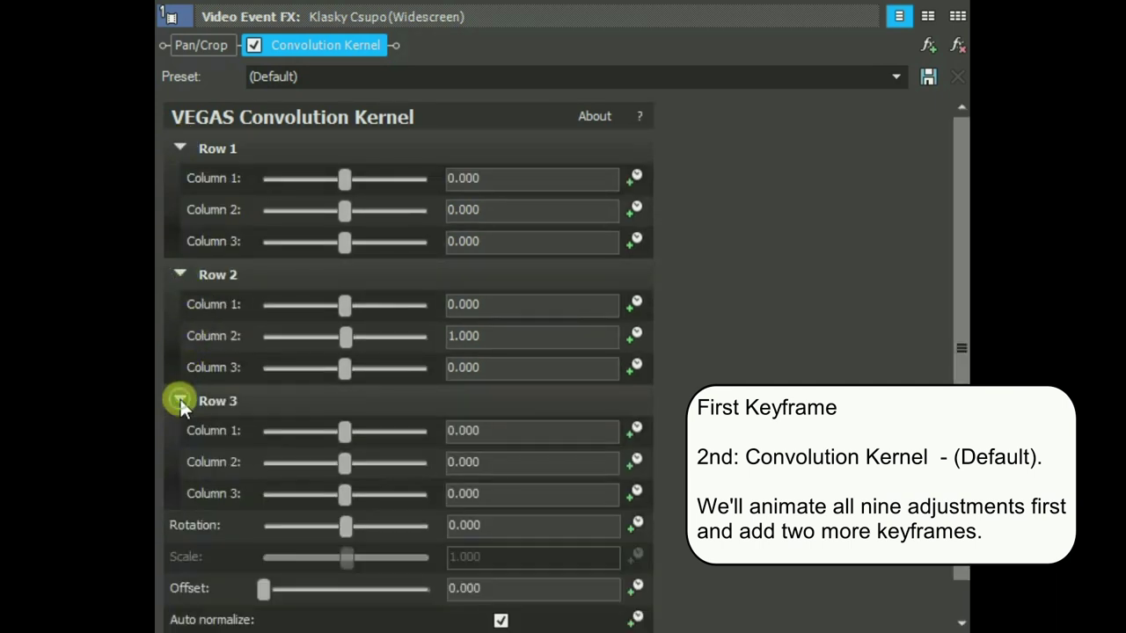
click(639, 179)
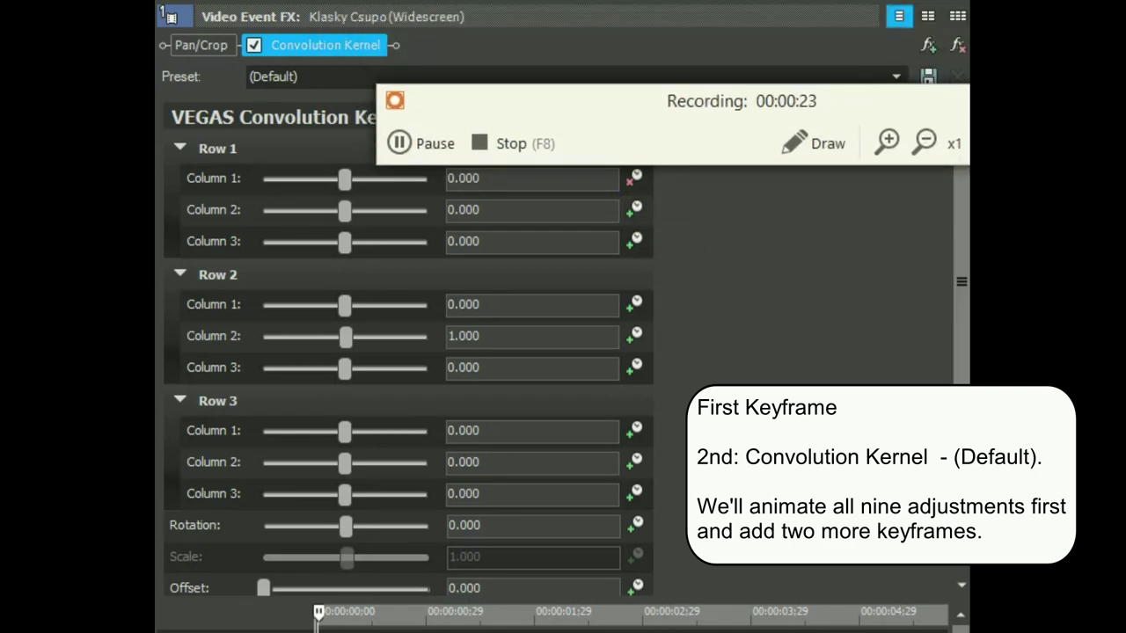
drag(621, 1, 596, 21)
drag(772, 99, 930, 25)
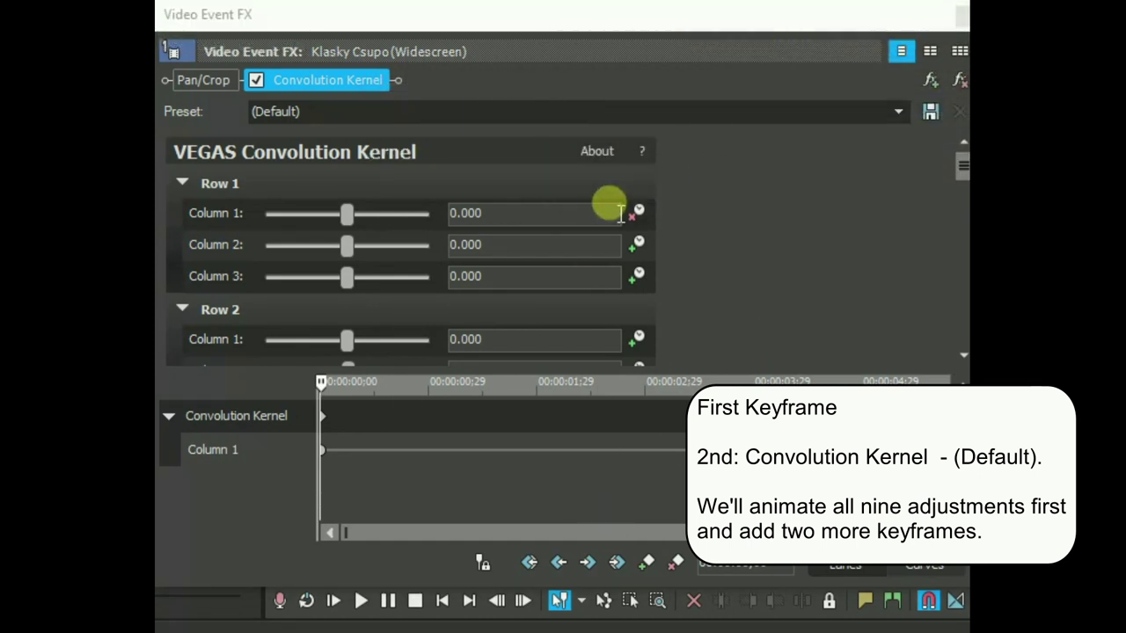
Enable keyframe animation for the remaining Convolution Kernel row columns, Rotation, Offset and Auto normalize
click(642, 245)
click(640, 278)
click(639, 338)
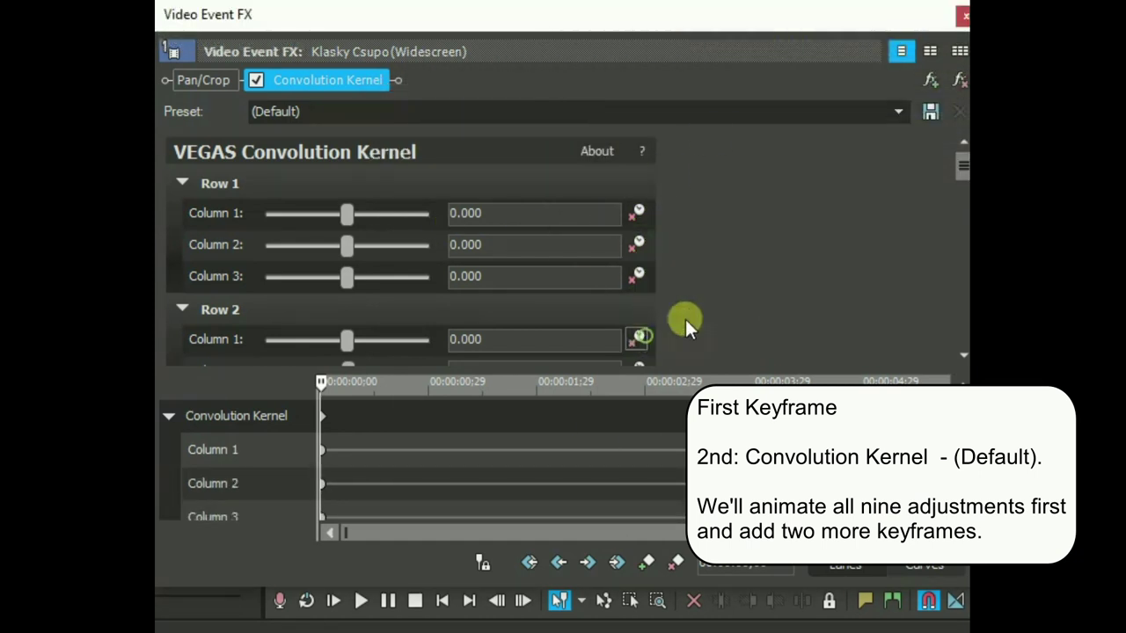
drag(963, 164, 871, 246)
click(639, 255)
click(638, 313)
click(639, 346)
drag(961, 244, 955, 320)
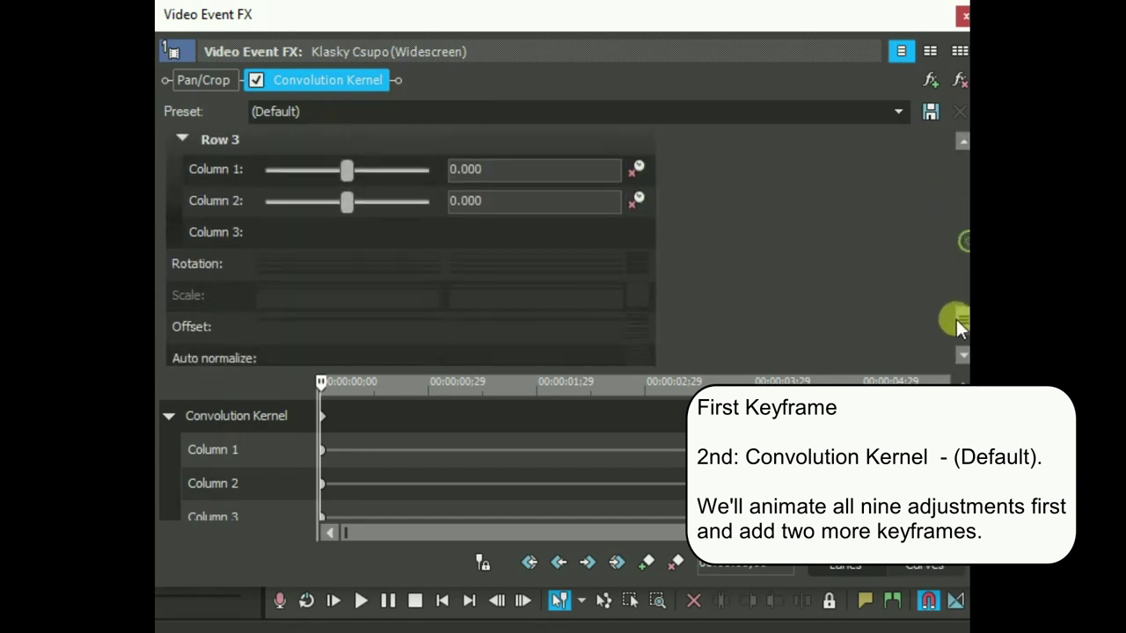
click(638, 216)
click(639, 248)
click(638, 310)
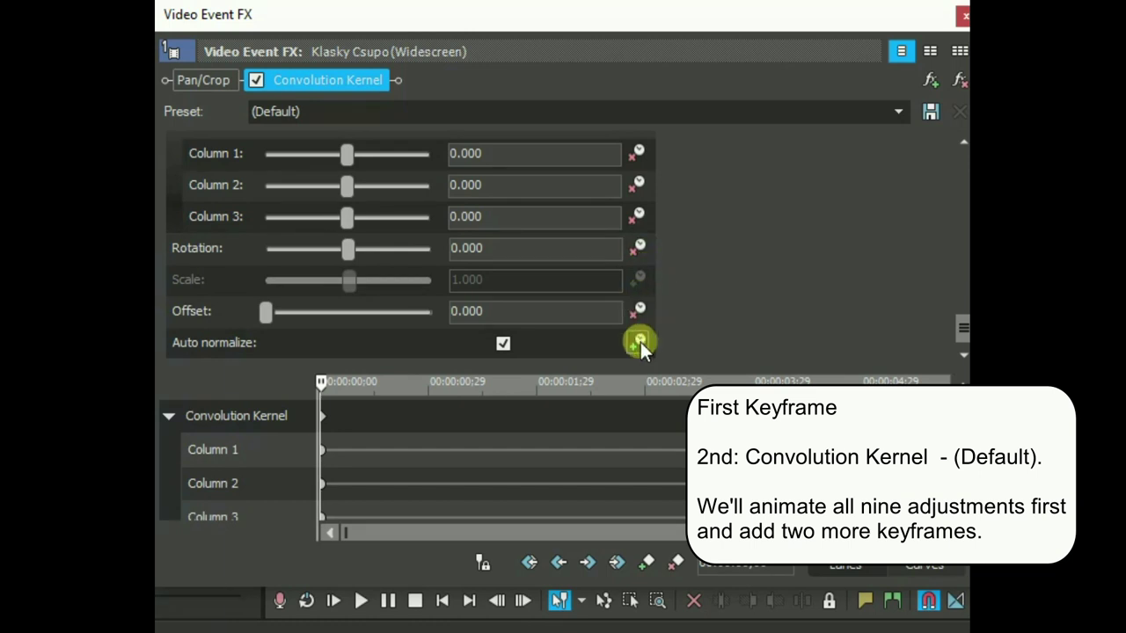
mouse_move(961, 327)
mouse_down()
mouse_move(957, 156)
mouse_move(963, 327)
mouse_up()
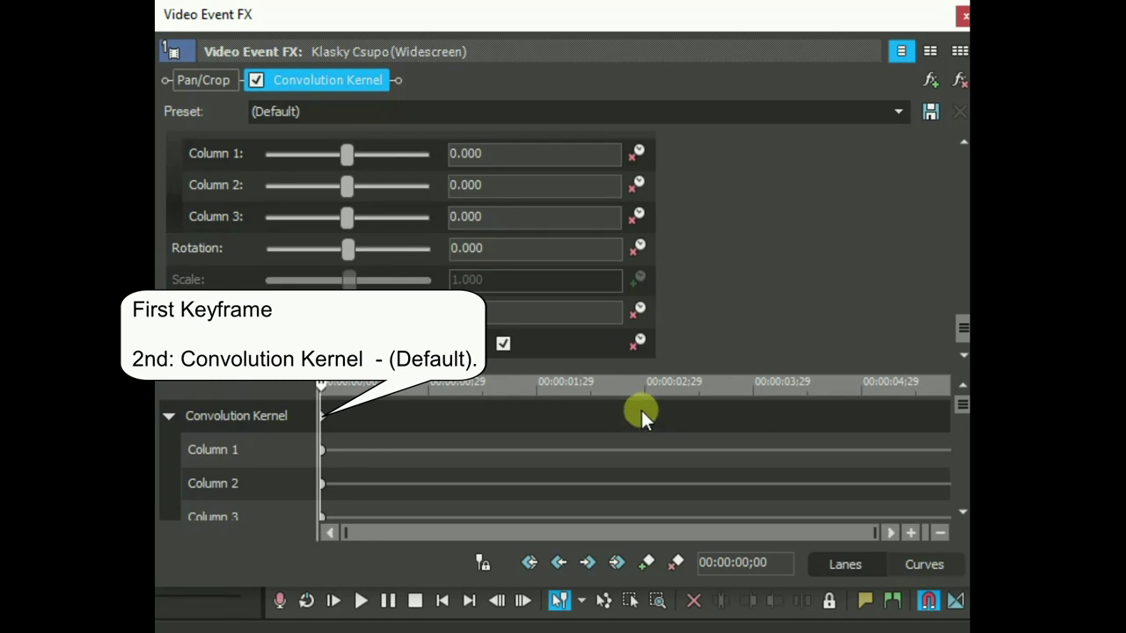
Add a Convolution Kernel keyframe at 00:00:03;00 using the Bump preset
click(644, 410)
click(895, 113)
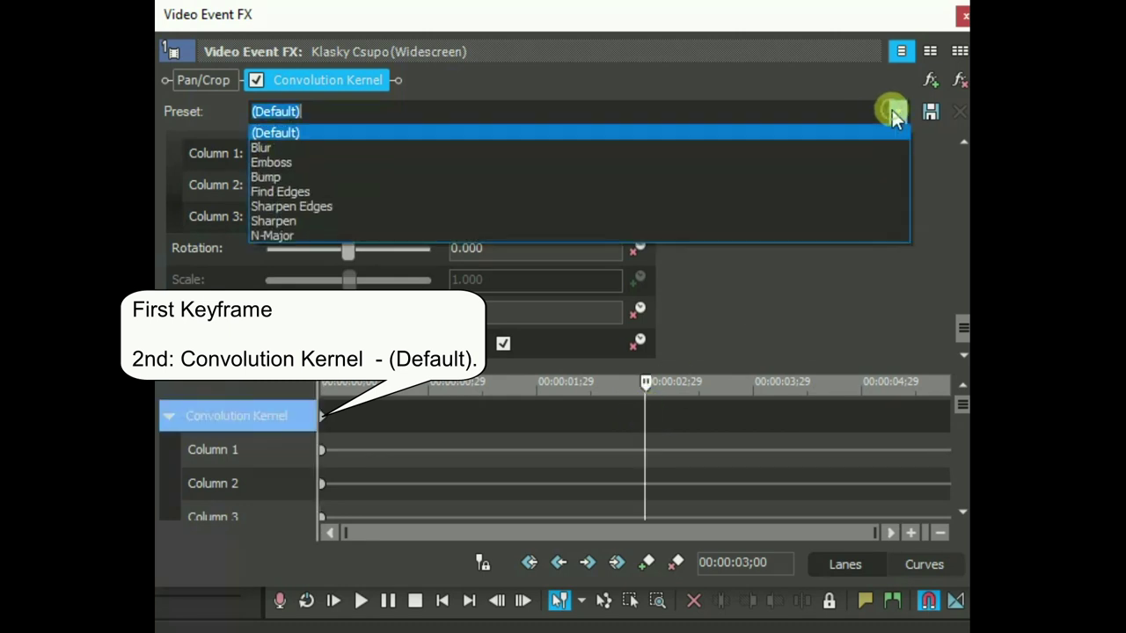
click(307, 175)
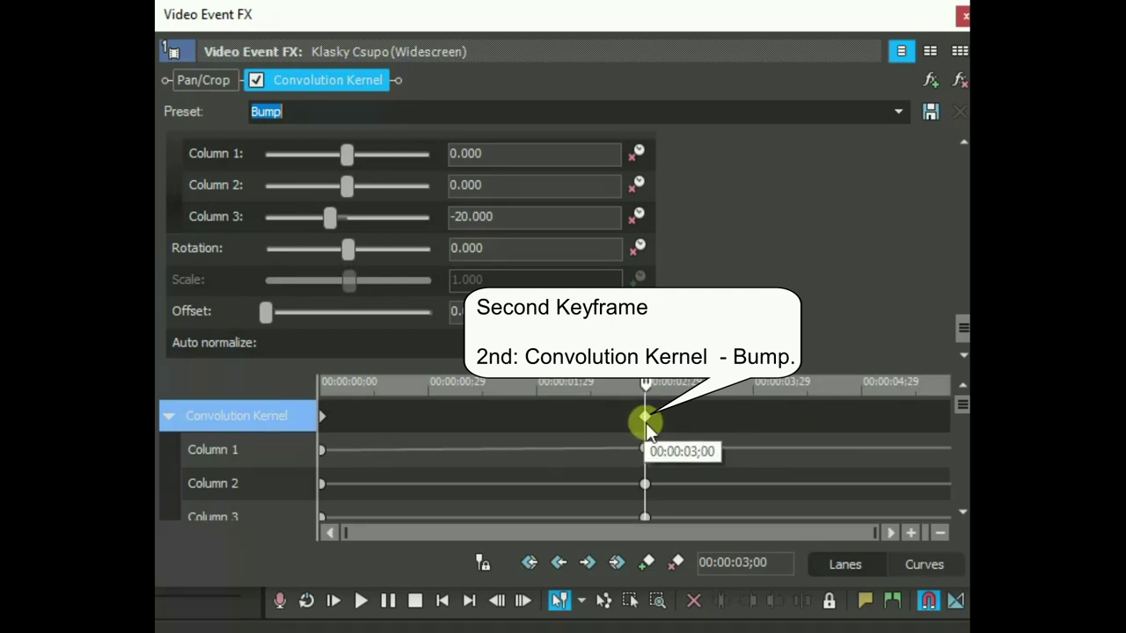
Add a Convolution Kernel keyframe at 00:00:05;23 using the (Default) preset
click(881, 438)
click(893, 113)
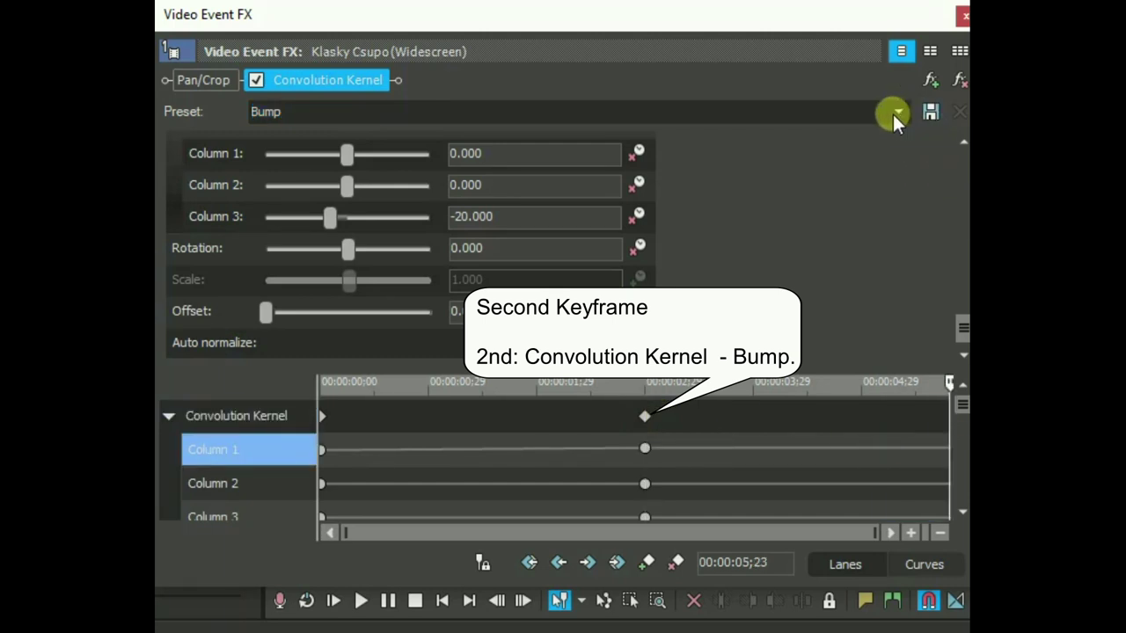
click(551, 132)
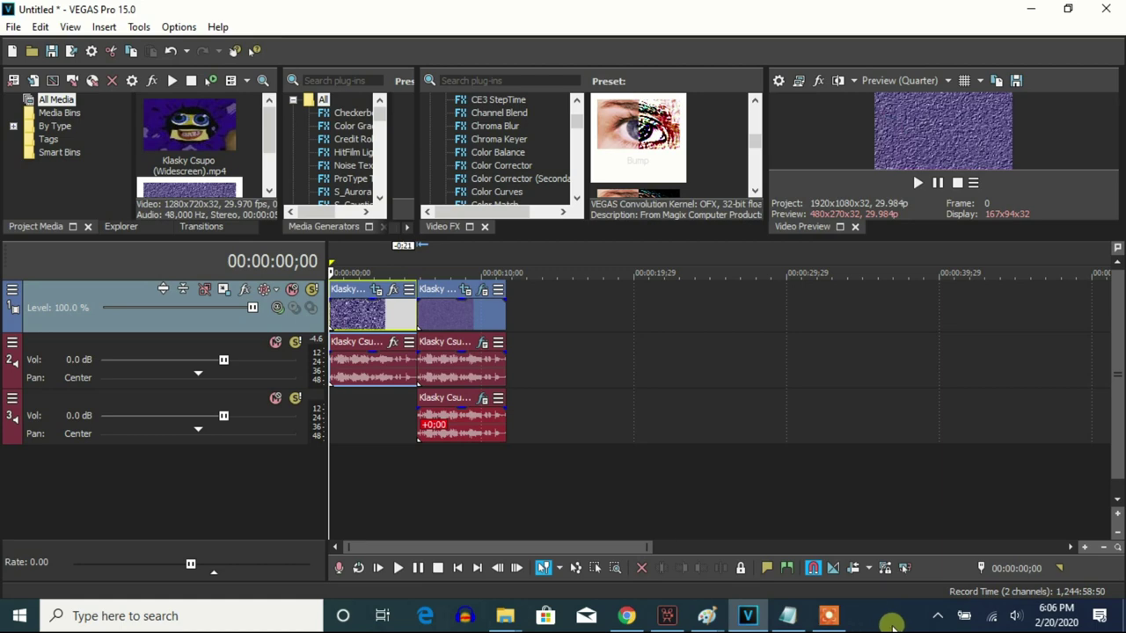
Examine the rotation angle at the first and last Pan/Crop keyframes of the rendered first video event
right_click(380, 309)
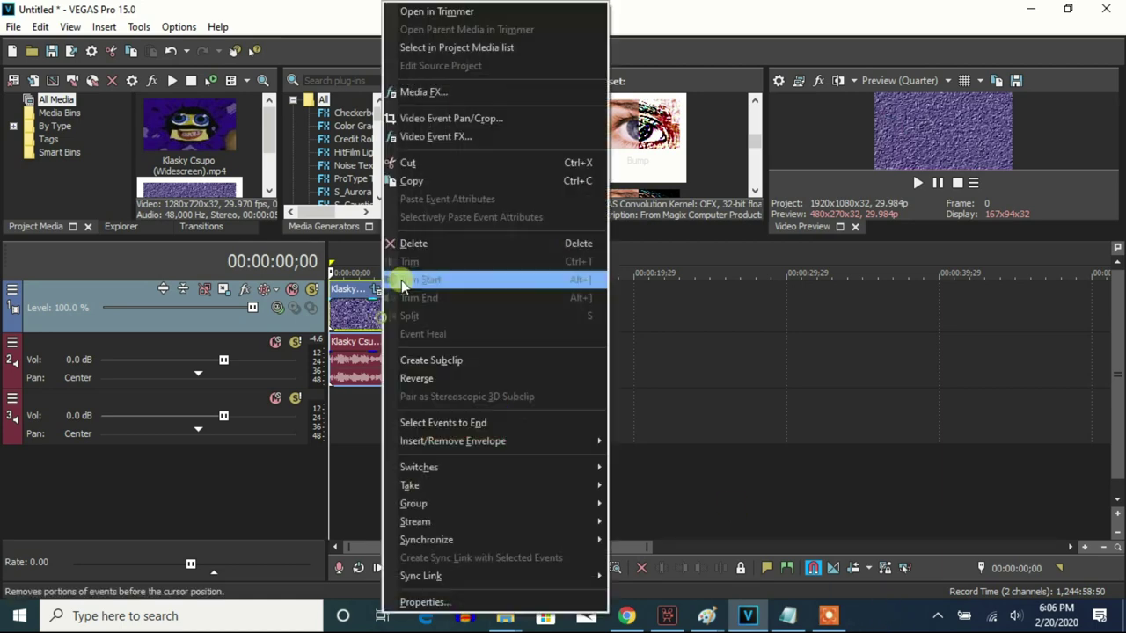
click(432, 116)
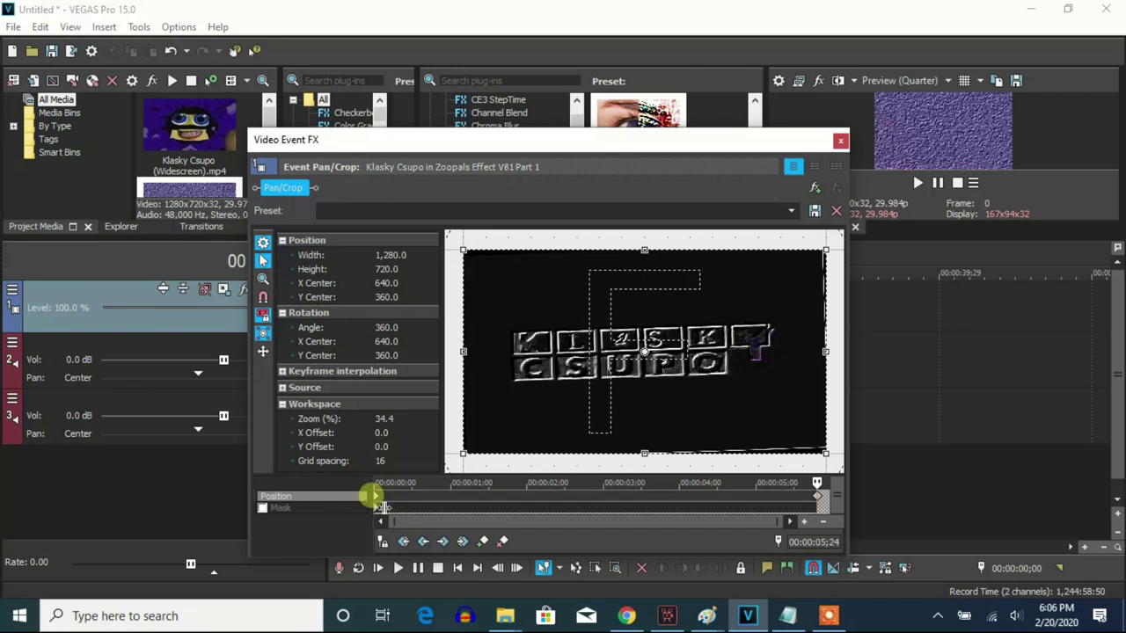
click(376, 498)
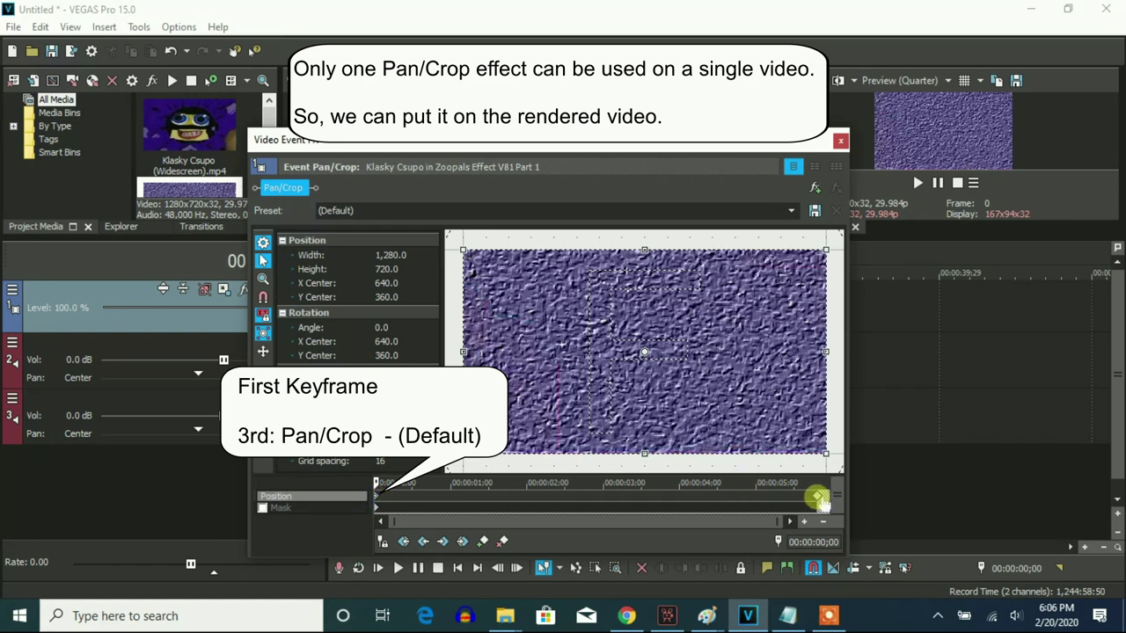
click(818, 498)
click(388, 331)
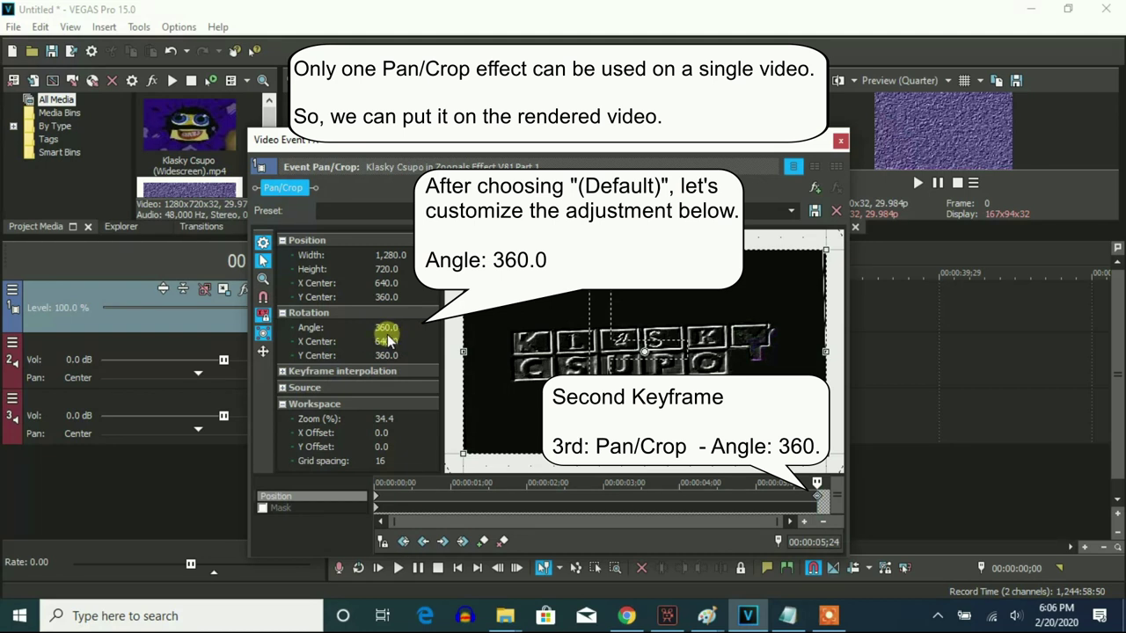
click(840, 142)
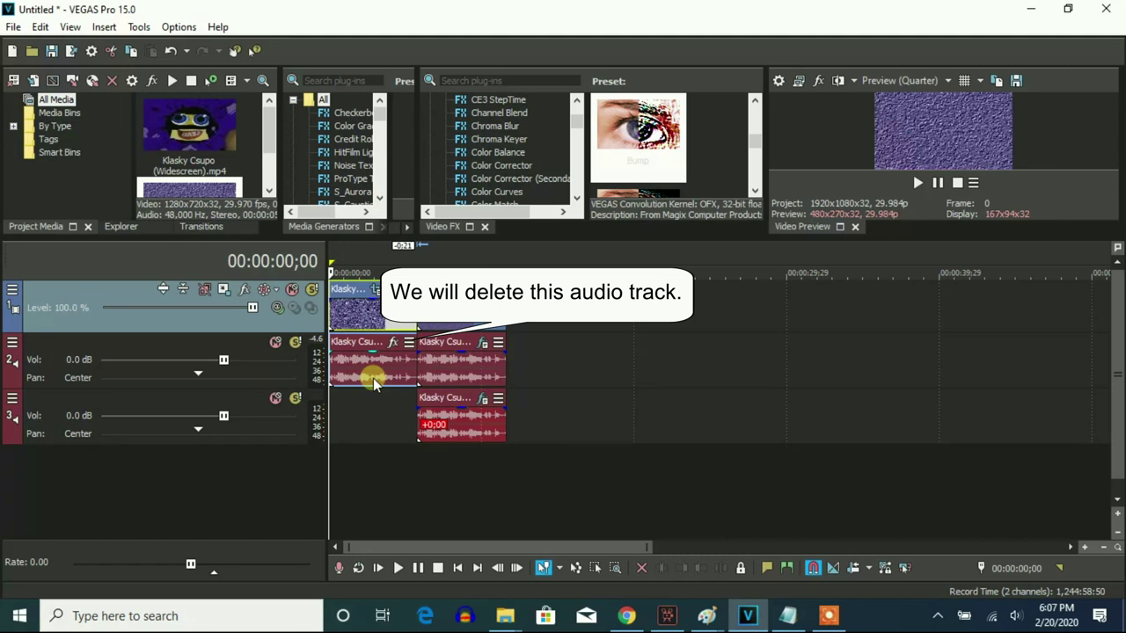
Delete the audio event beneath the rendered first video event
click(373, 380)
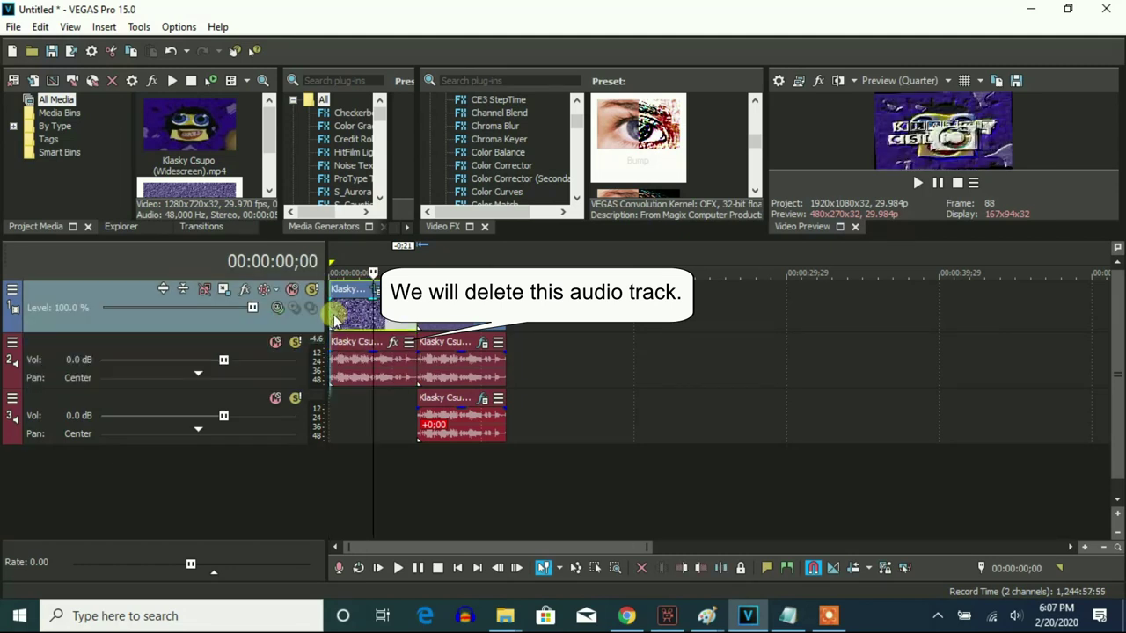
click(350, 372)
key(Delete)
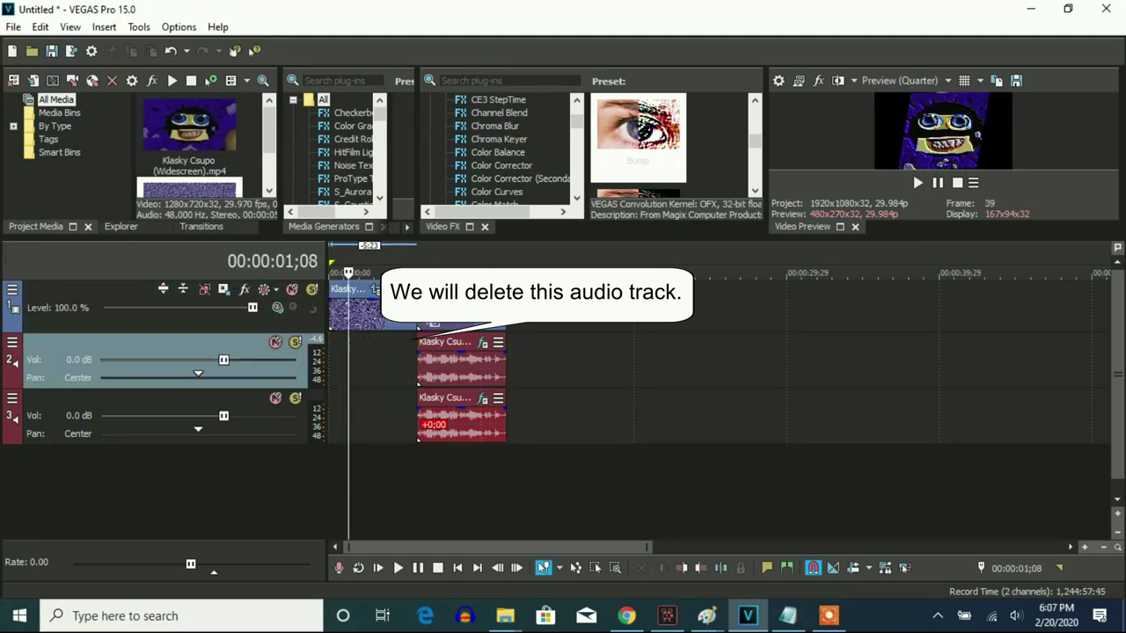
Examine the first and last Pan/Crop keyframes of the second video event
click(419, 308)
right_click(440, 306)
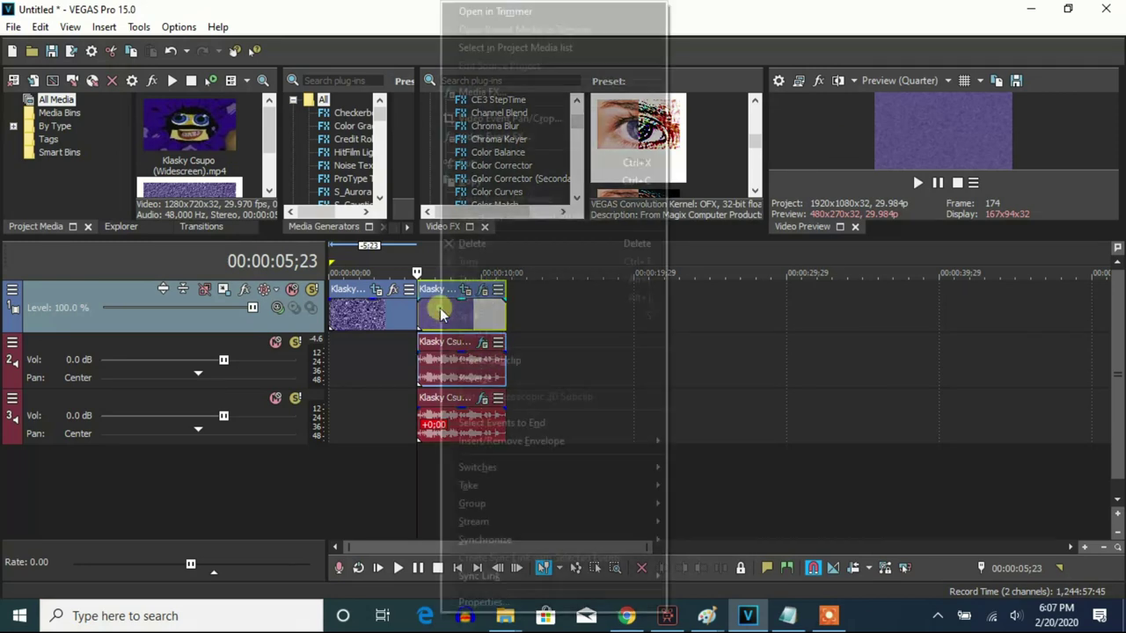
click(520, 118)
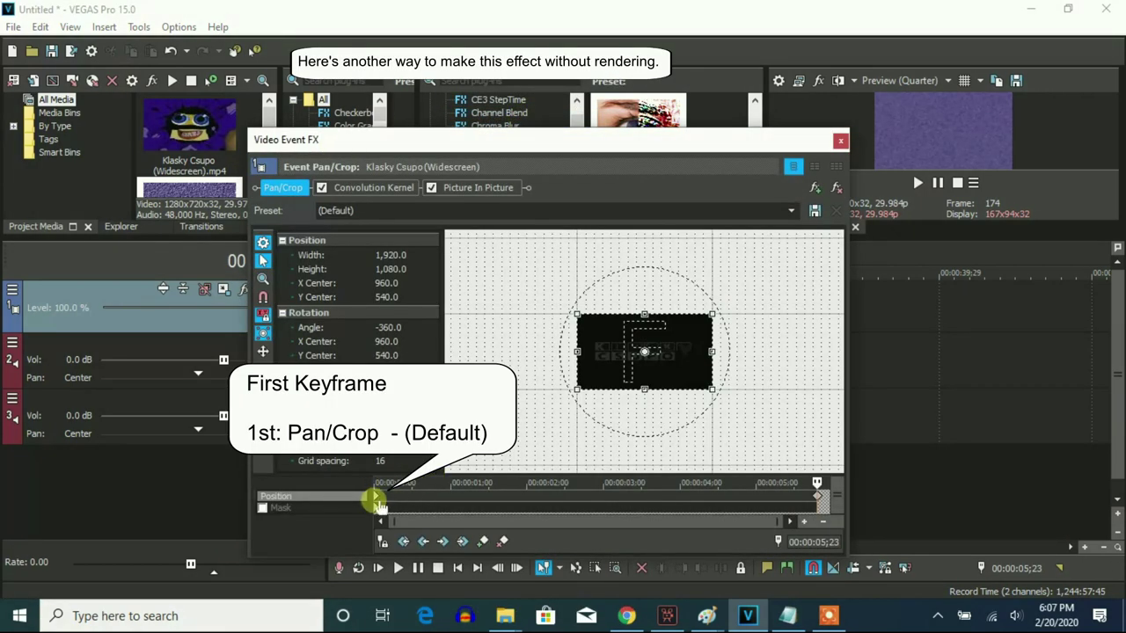
click(378, 500)
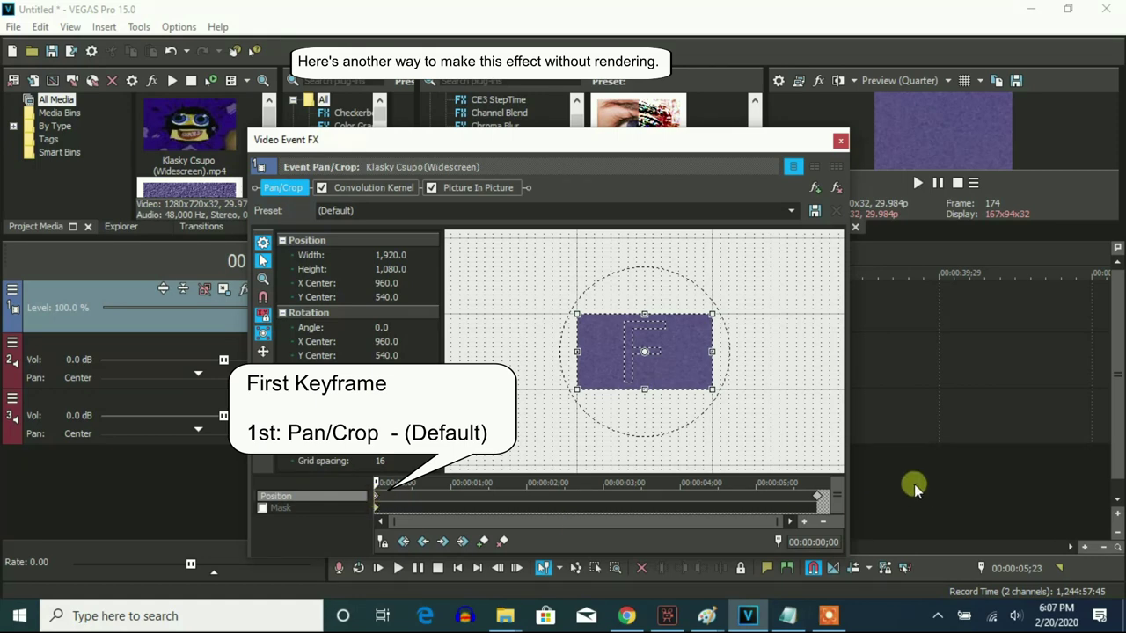
click(817, 497)
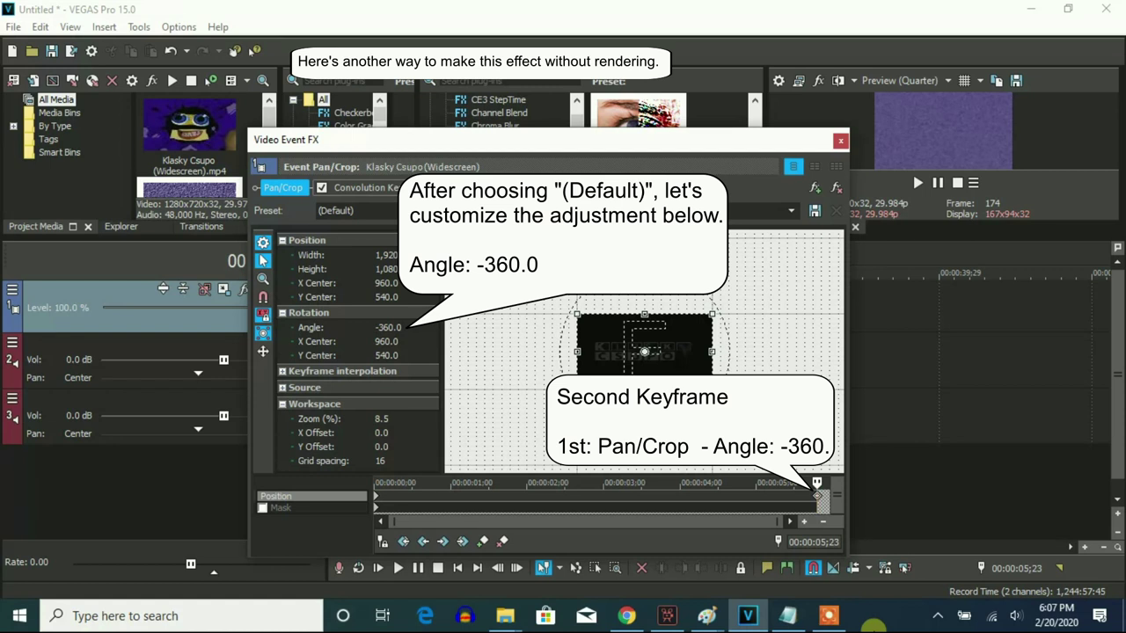
Review the second video event's Convolution Kernel settings at the middle and end keyframes
click(376, 189)
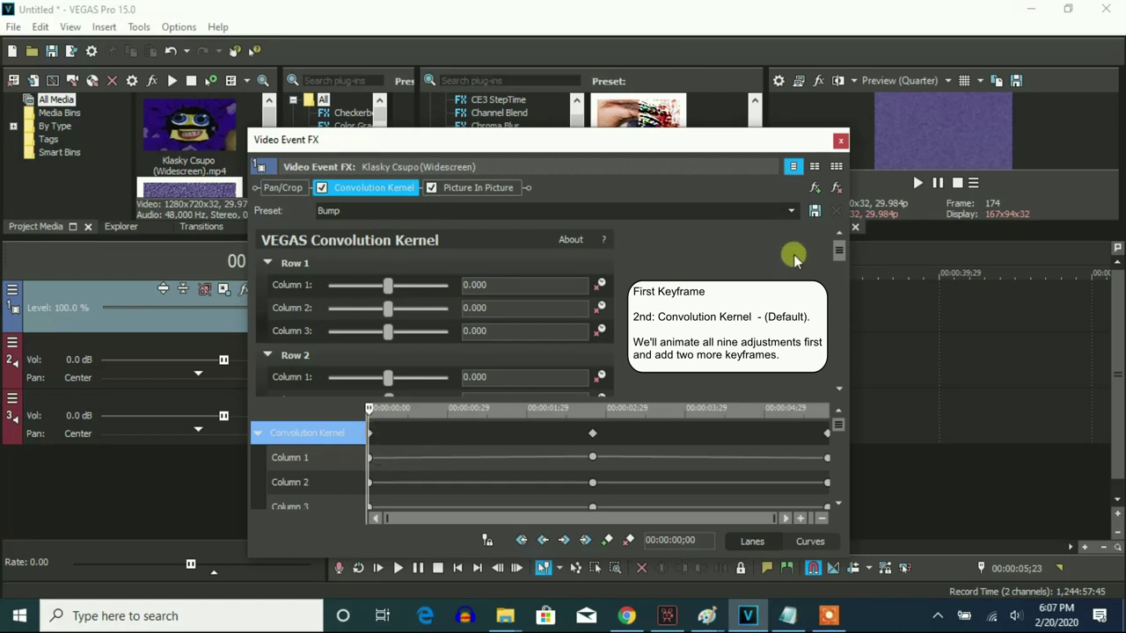
drag(836, 247, 837, 393)
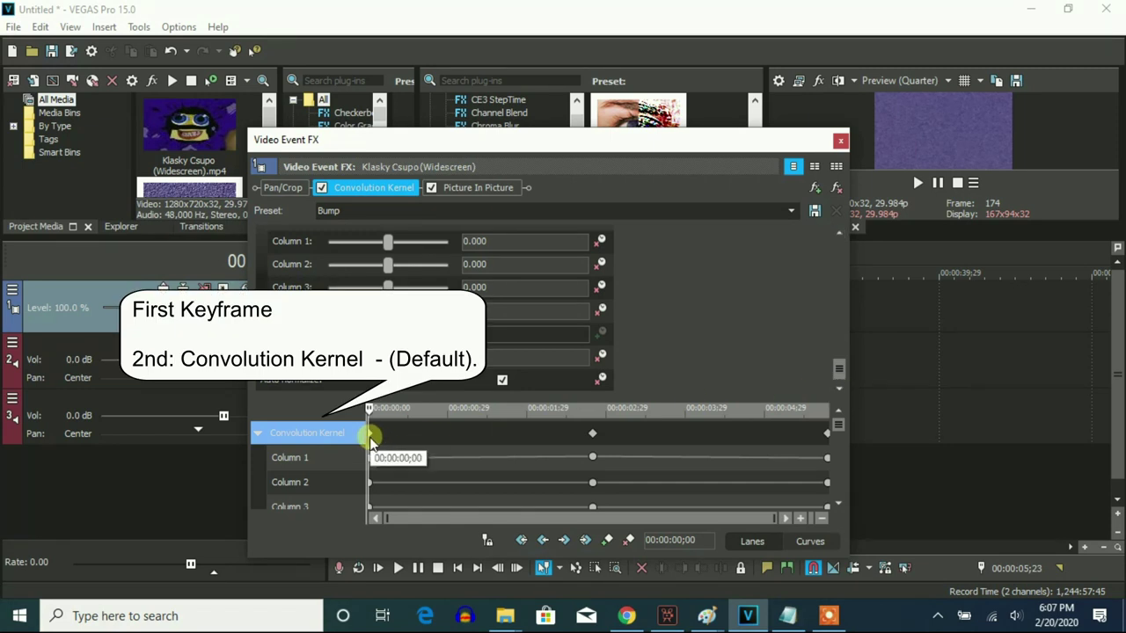
click(592, 432)
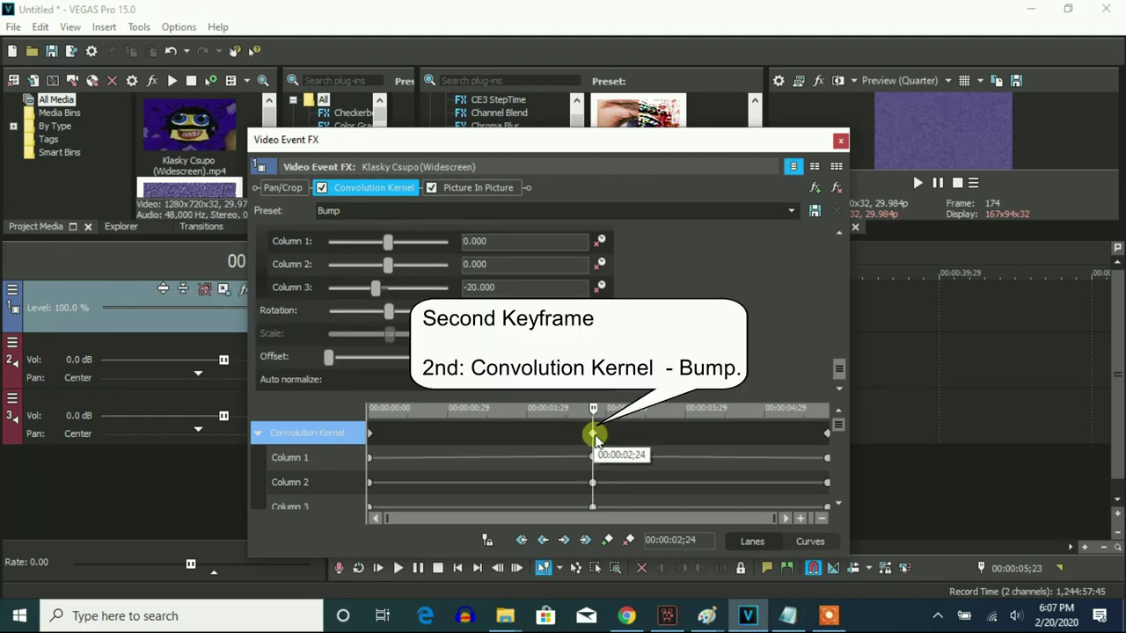
click(827, 433)
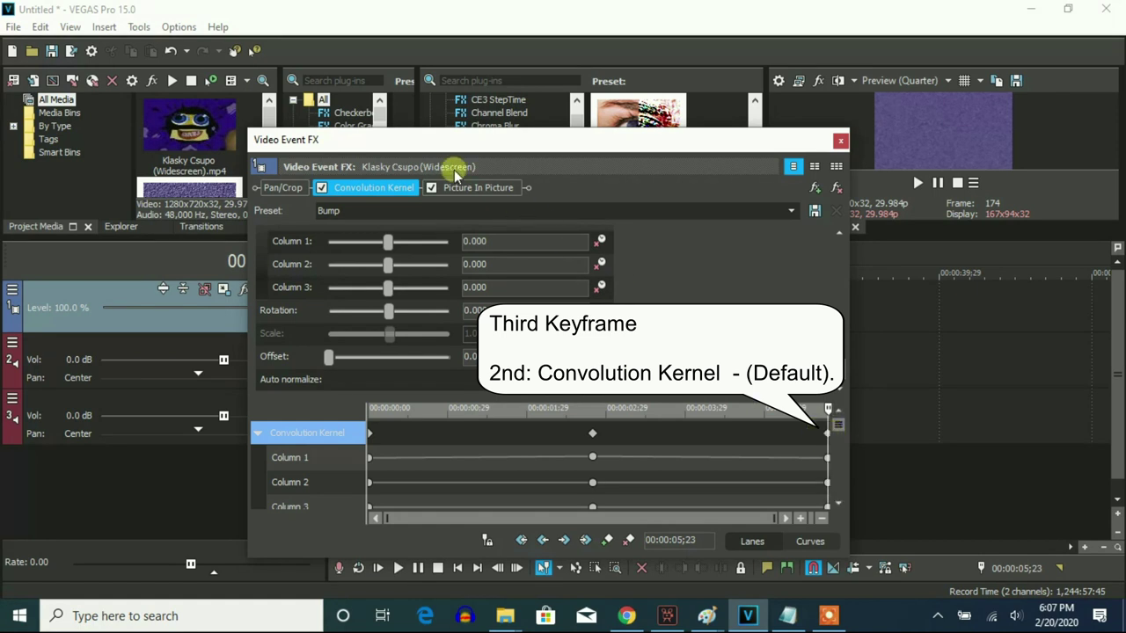
Review the second video event's Picture In Picture settings at the first and last keyframes, and close the effects window
click(471, 186)
click(369, 458)
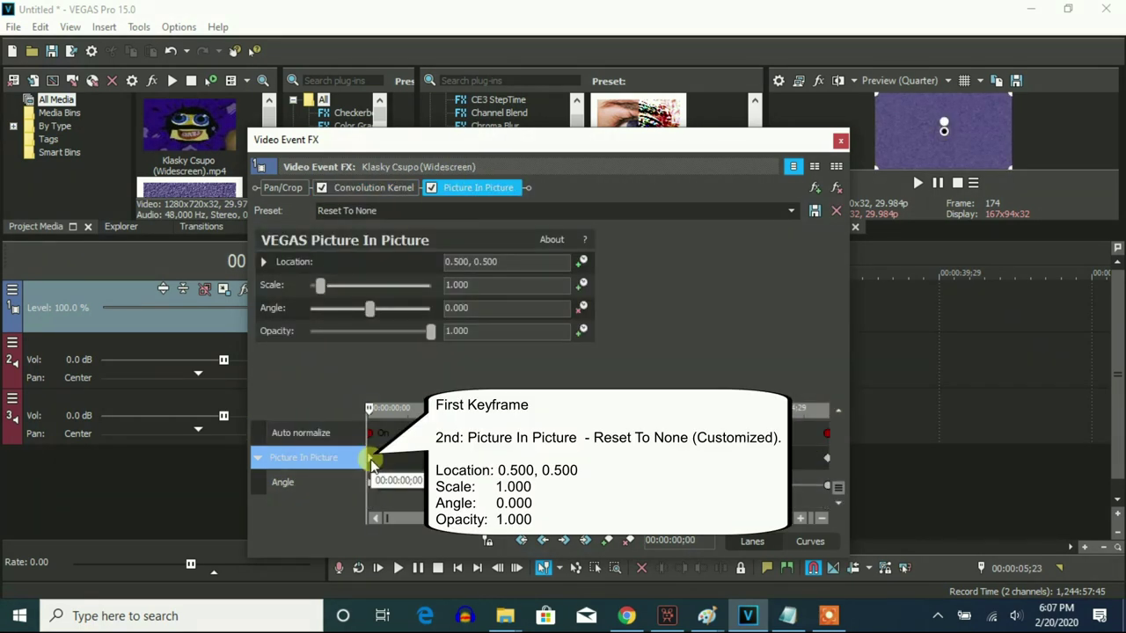
click(828, 459)
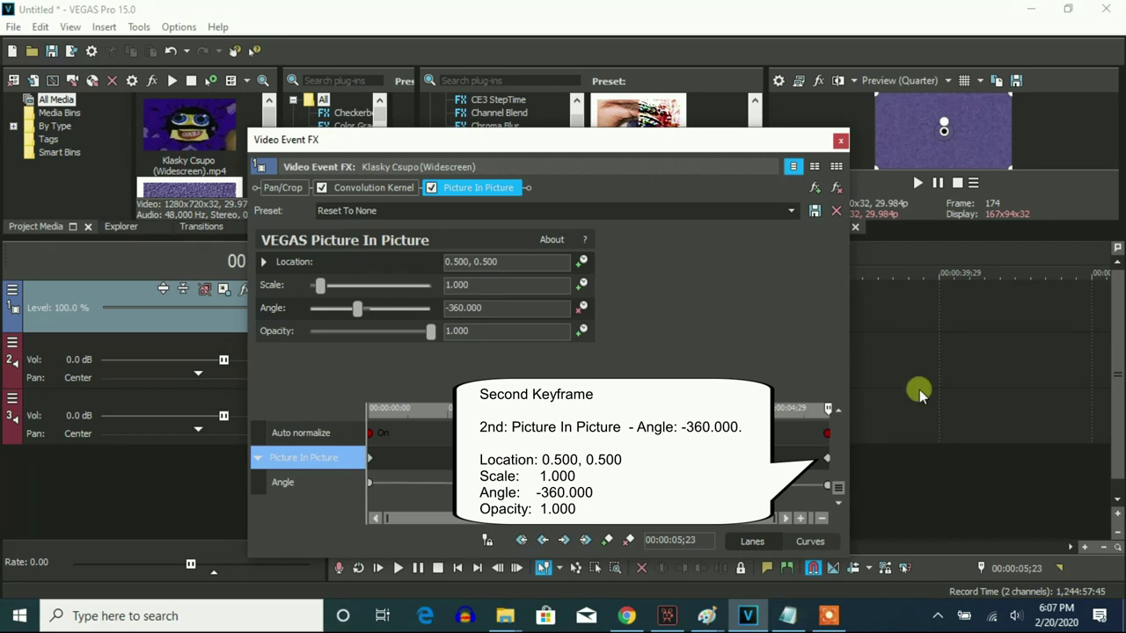
click(841, 141)
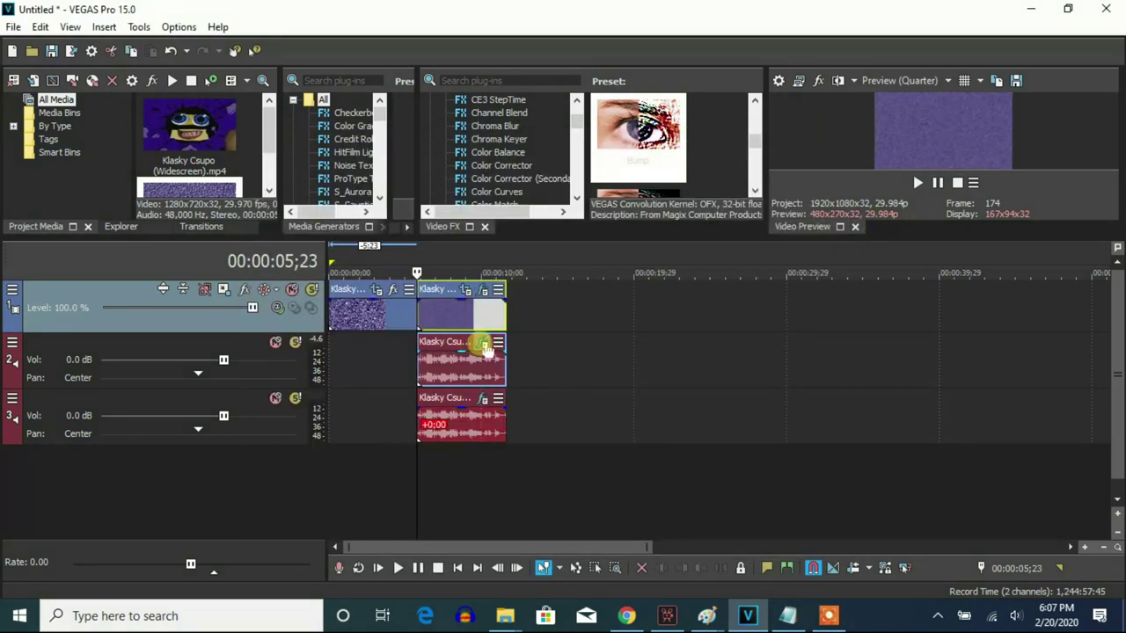
Review the Reverb, IL Vocodex and Pitch Shift settings on the upper audio event, and the effect chain on the lower audio event
click(485, 344)
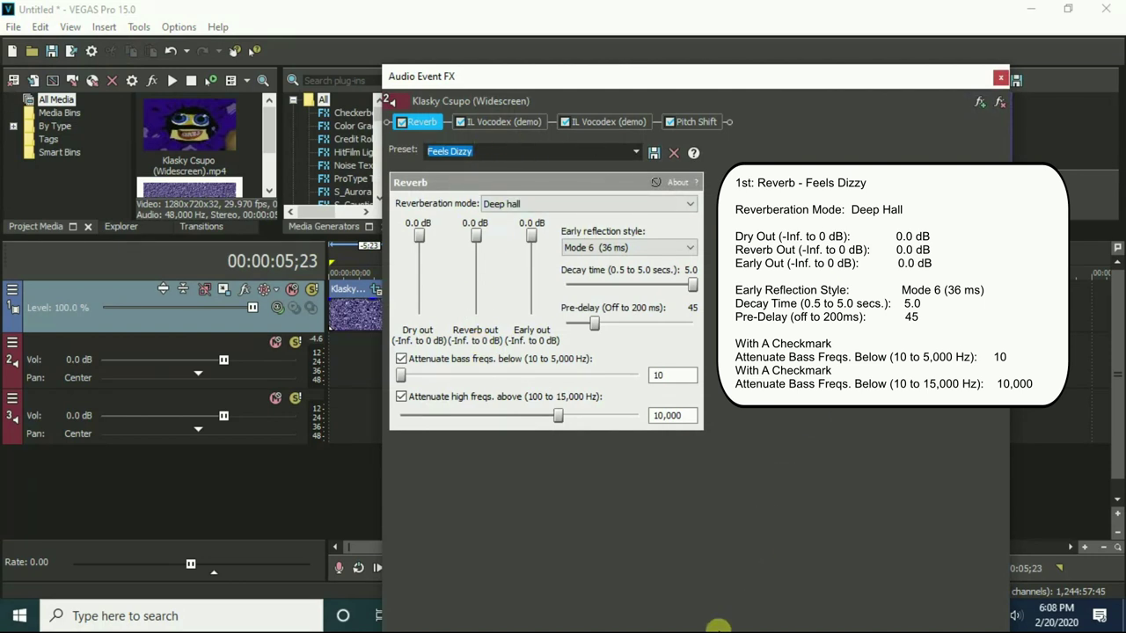
click(520, 118)
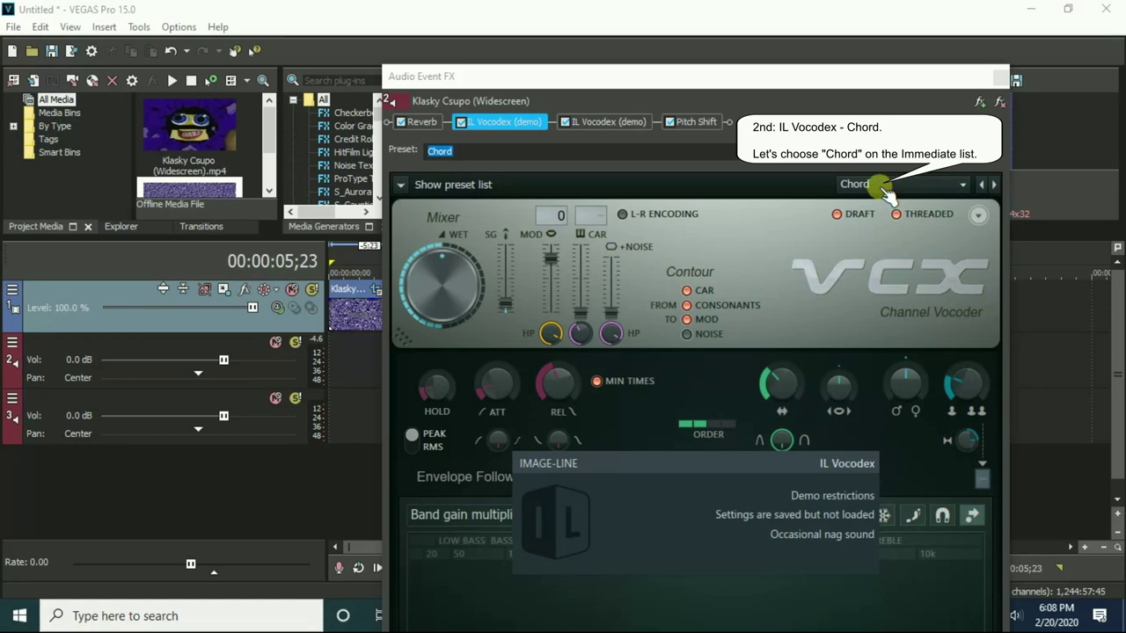
click(616, 122)
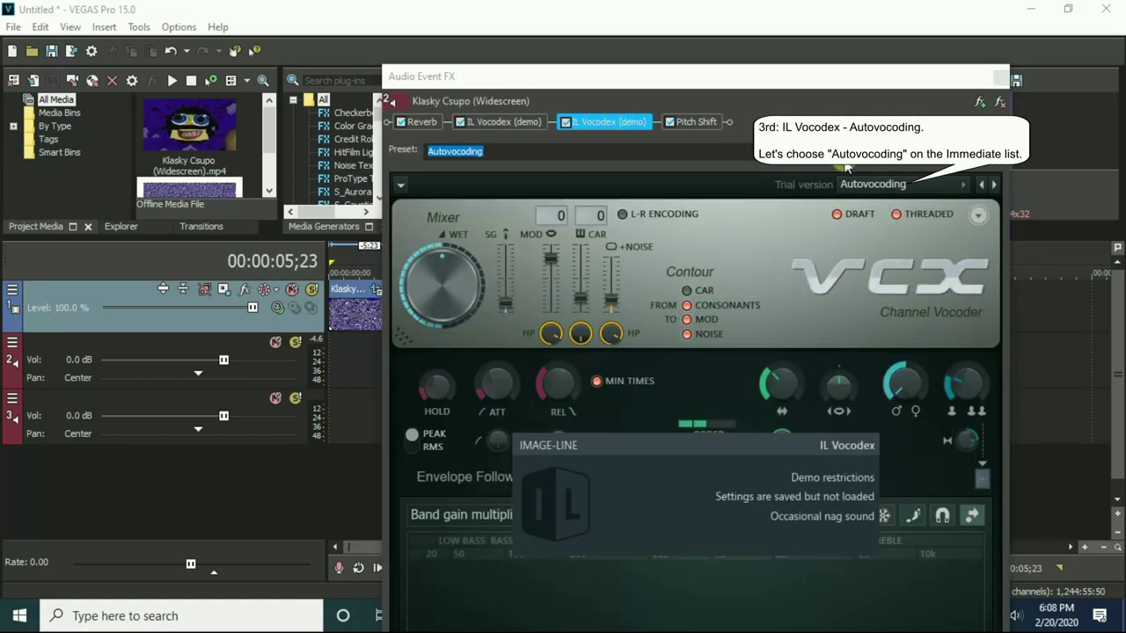
click(914, 186)
click(704, 124)
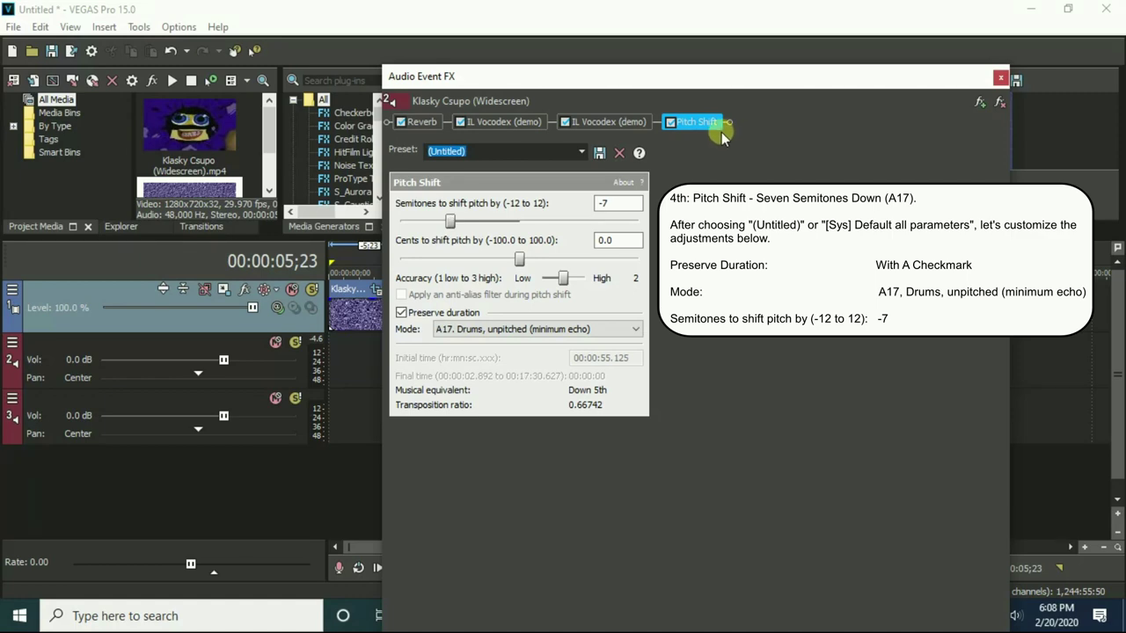
click(1000, 78)
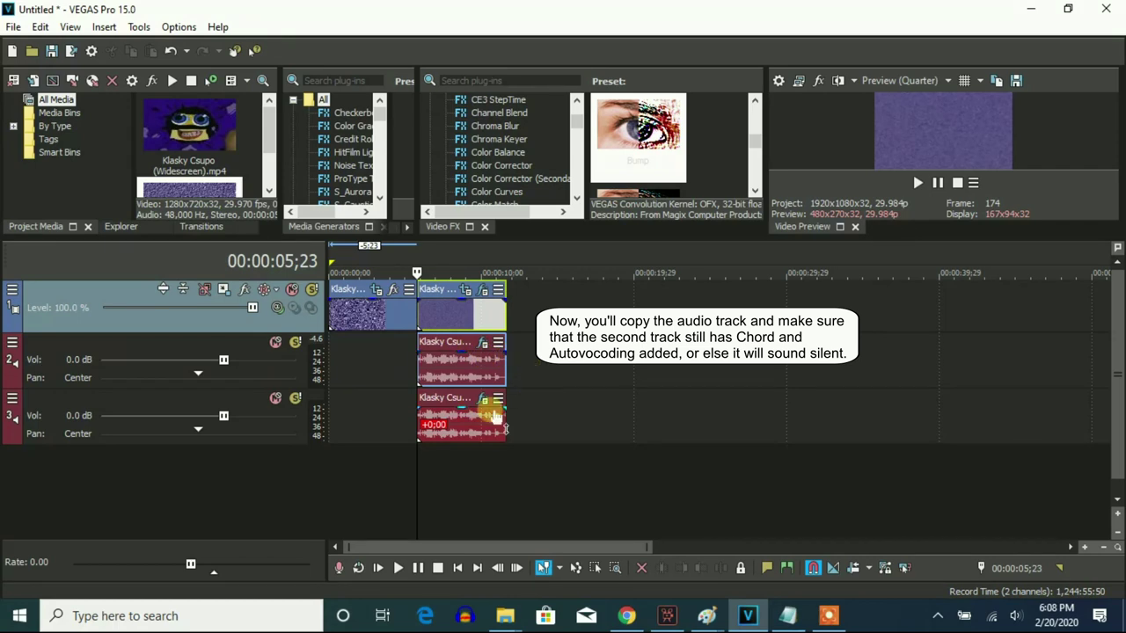
click(482, 399)
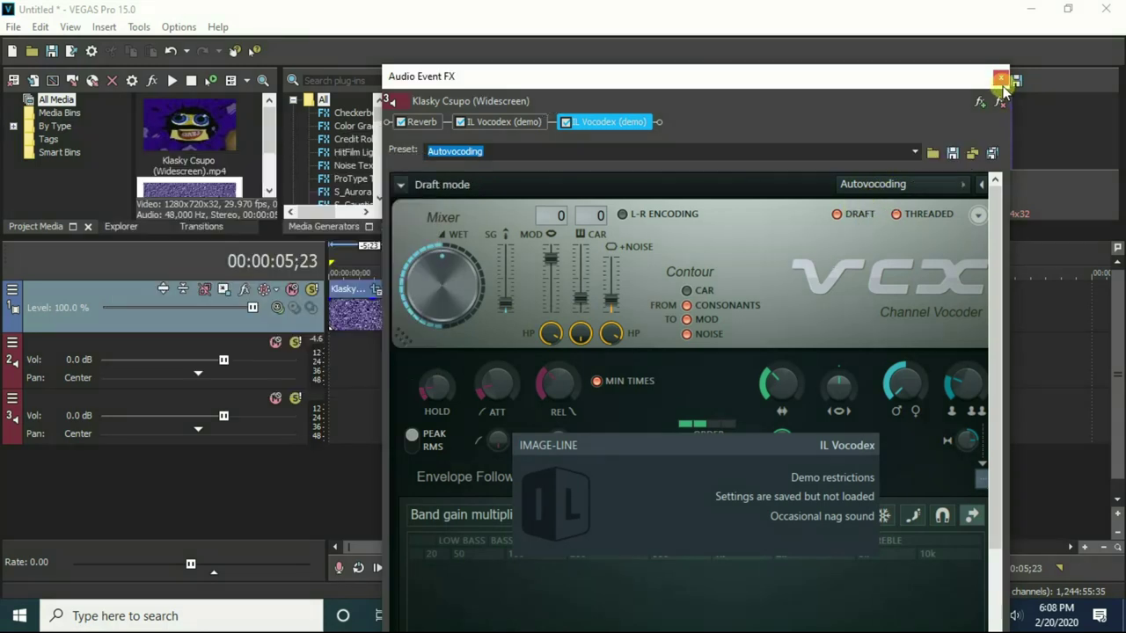
click(999, 77)
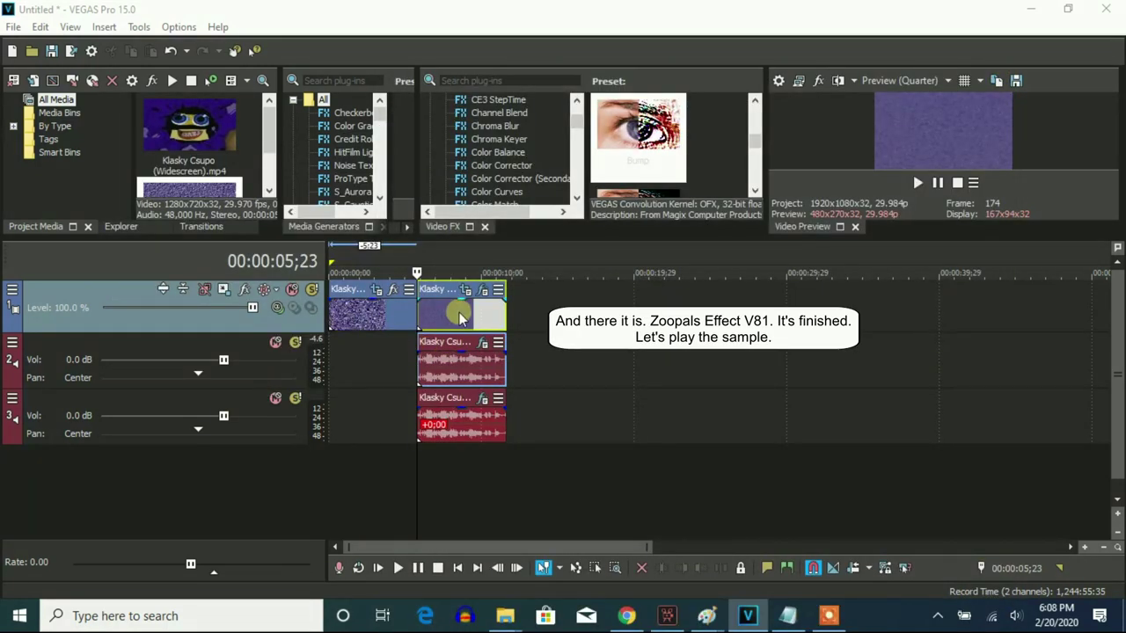
Play the finished sample from the start of the timeline through both video events
click(490, 318)
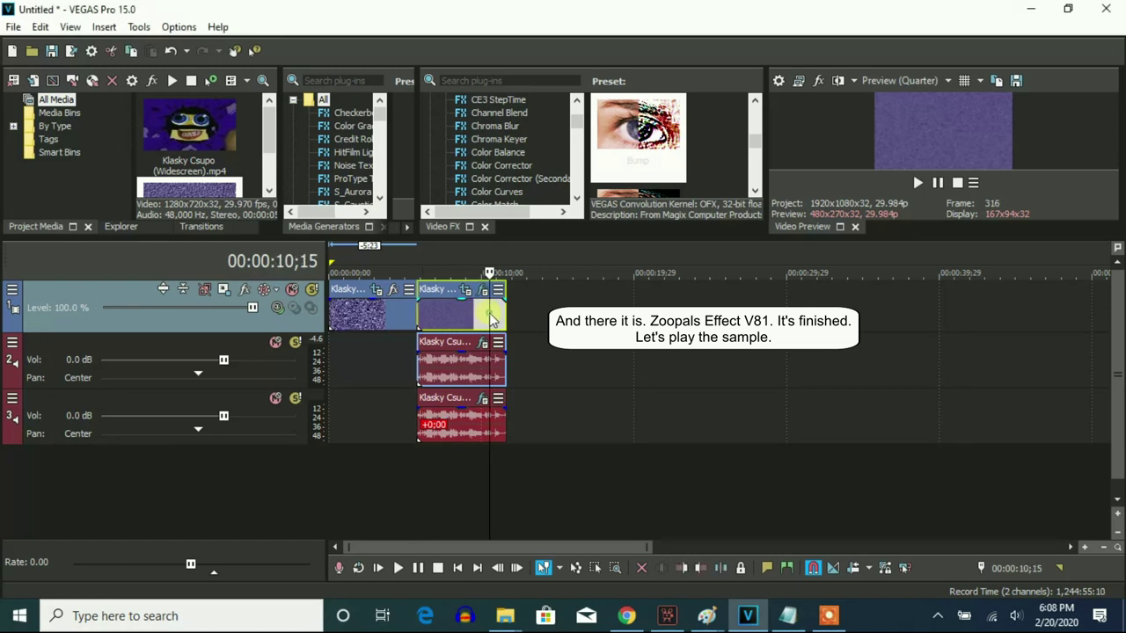
click(445, 318)
click(425, 321)
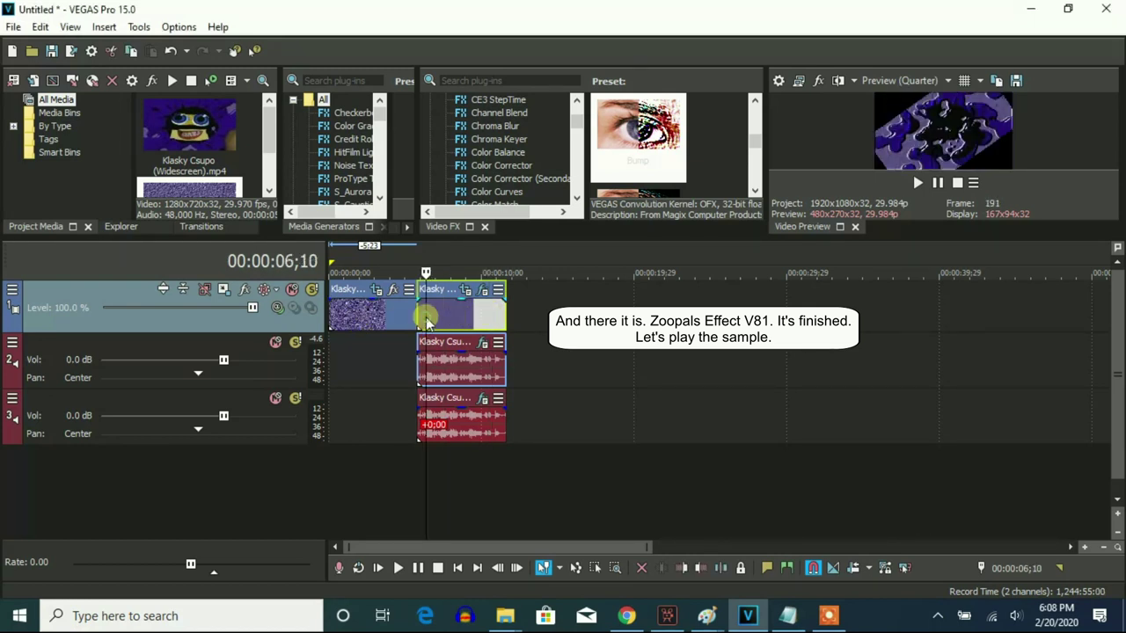
click(362, 319)
click(394, 321)
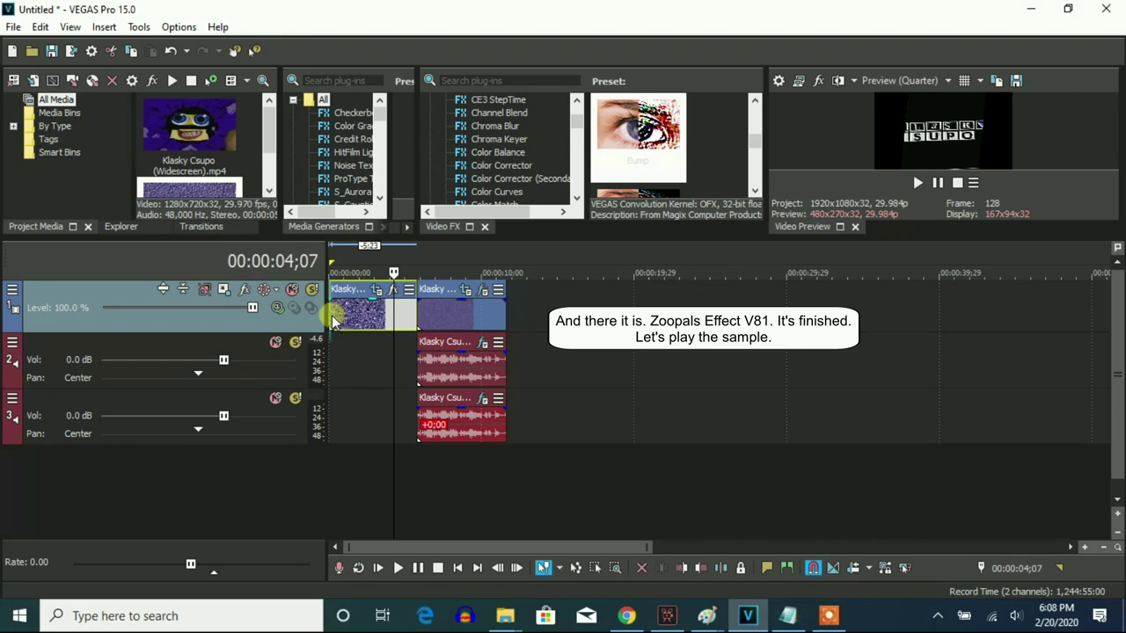
click(331, 313)
click(914, 185)
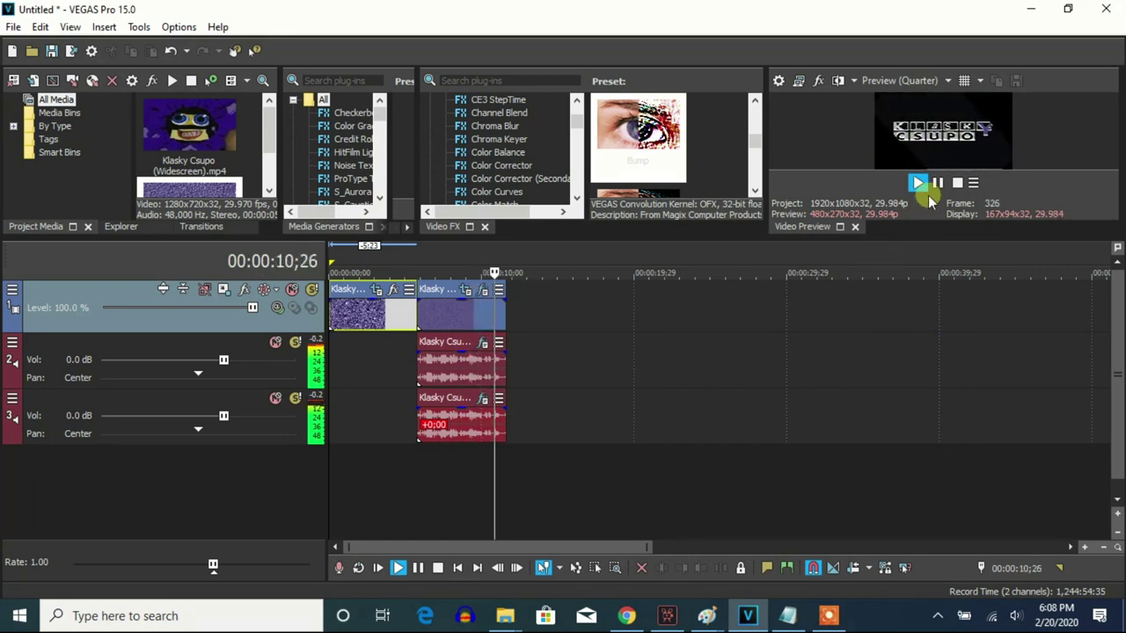
Move both audio events to the start of the timeline, aligned beneath the rendered first video event
drag(455, 380, 364, 370)
drag(431, 411, 358, 422)
click(425, 329)
Shift the second video event about 1;19 further along the timeline, leaving a gap after the rendered first event
scroll(557, 332, up, 5)
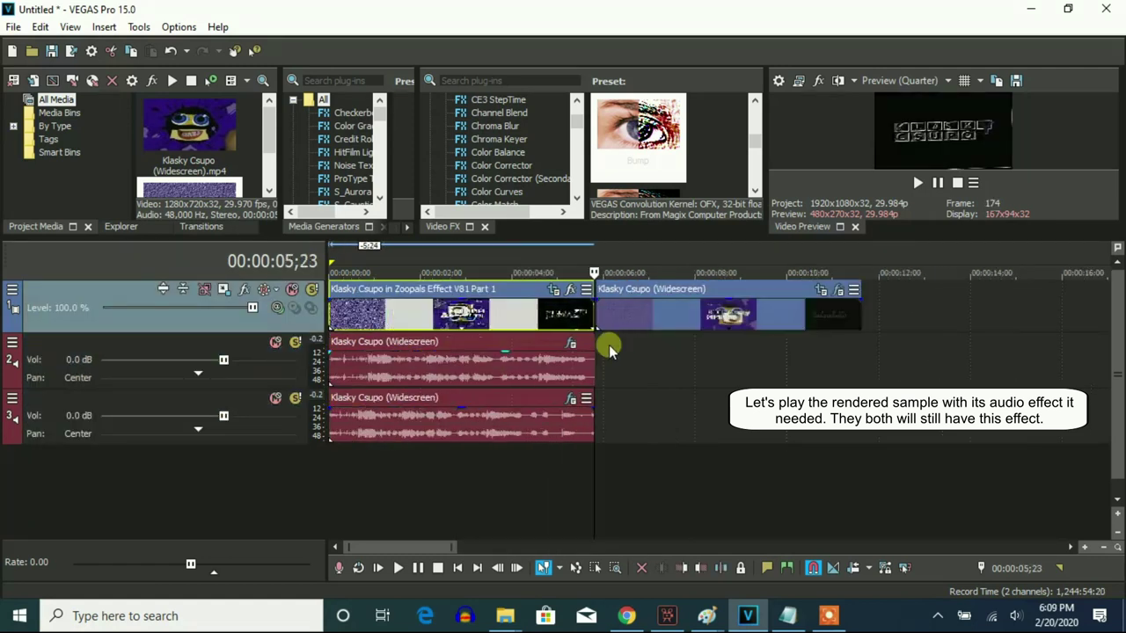
drag(846, 318, 743, 324)
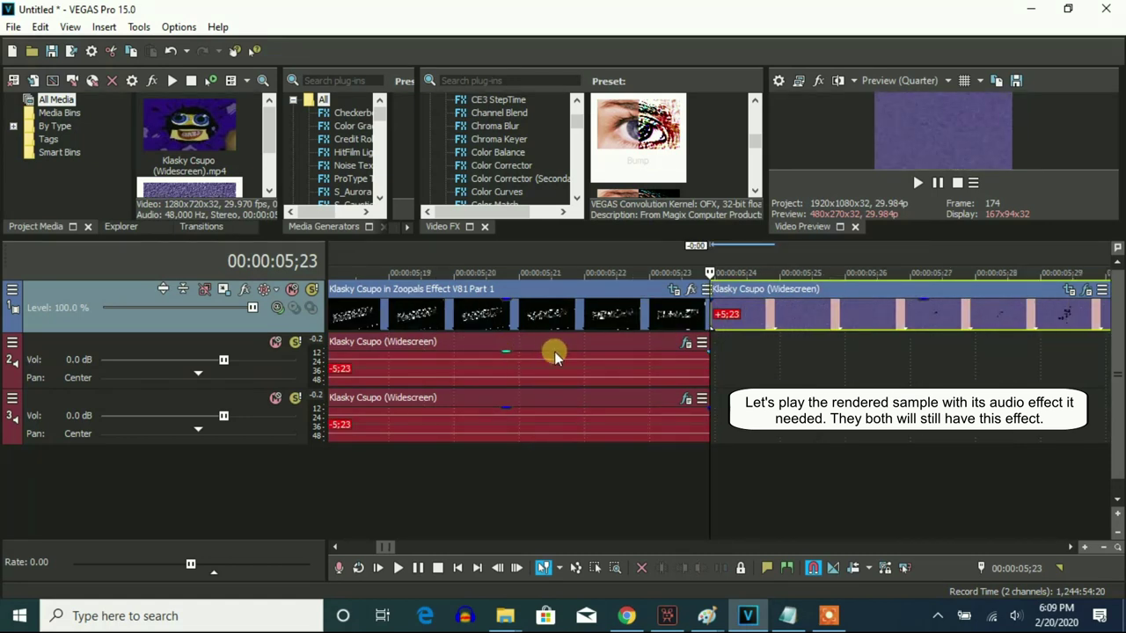
scroll(552, 352, down, 6)
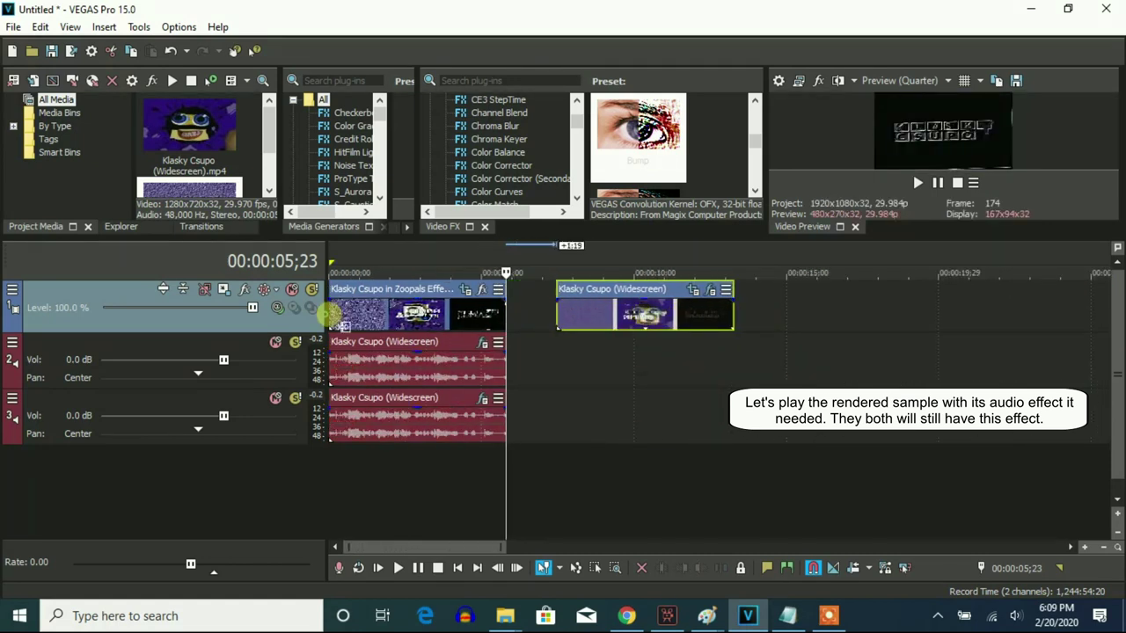
Play the rendered first video event with its two audio events from the timeline start, and pause past its end
click(335, 319)
click(334, 320)
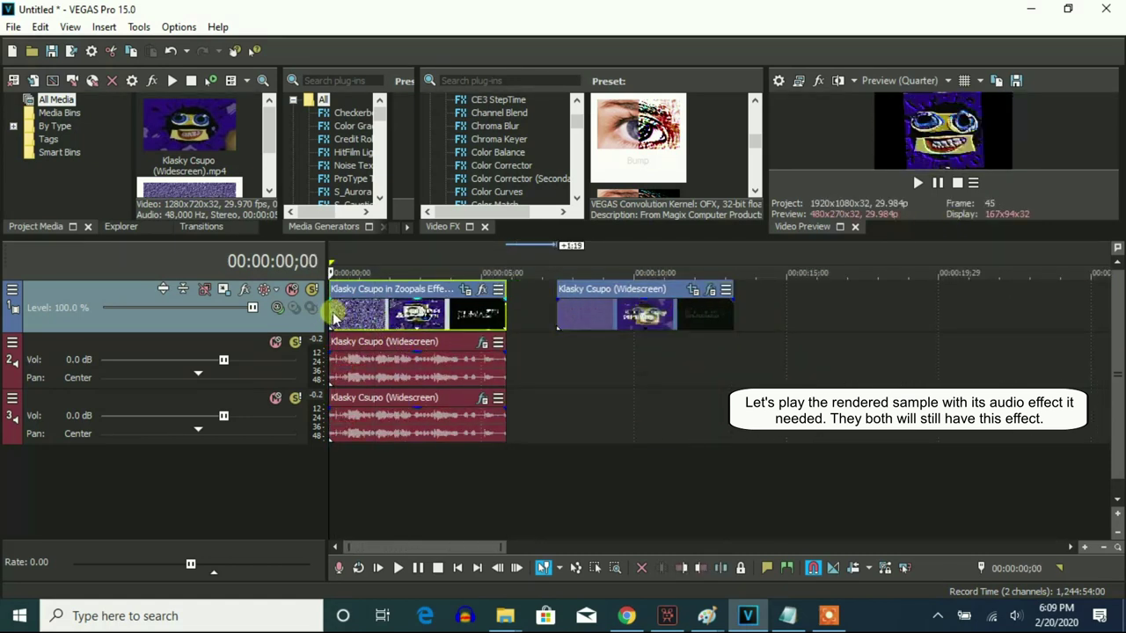
click(917, 183)
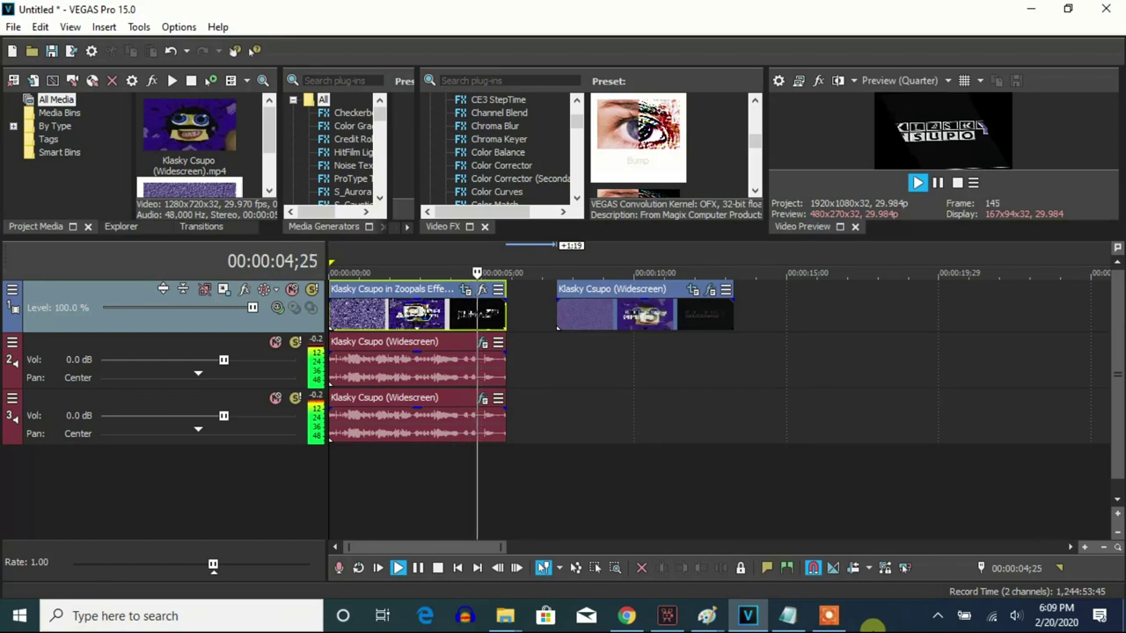
click(936, 183)
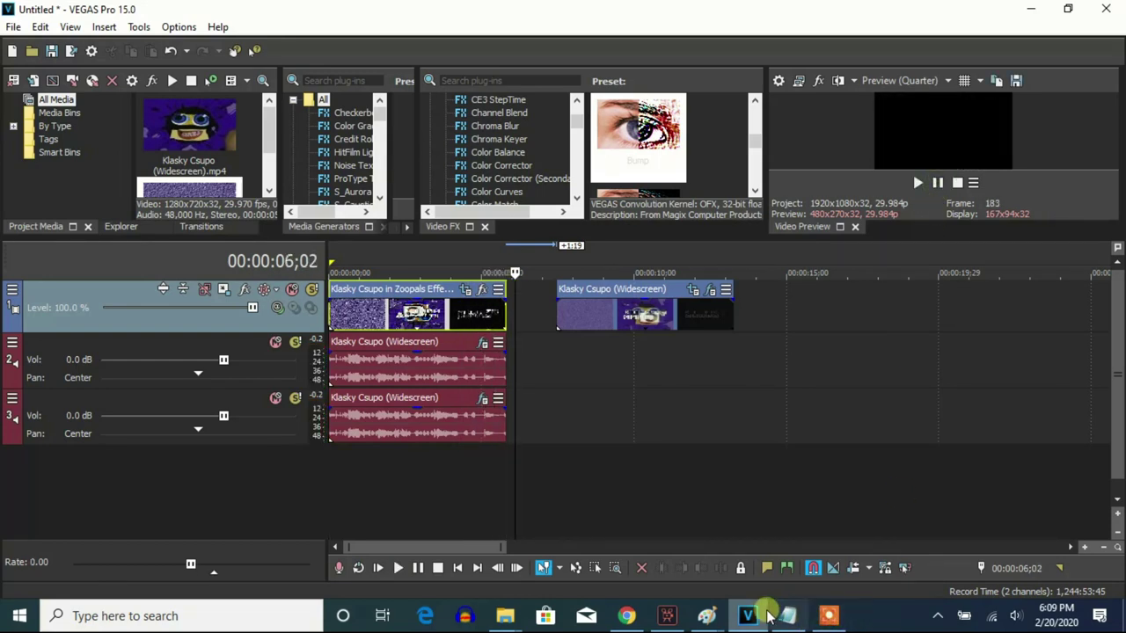
click(818, 621)
click(670, 589)
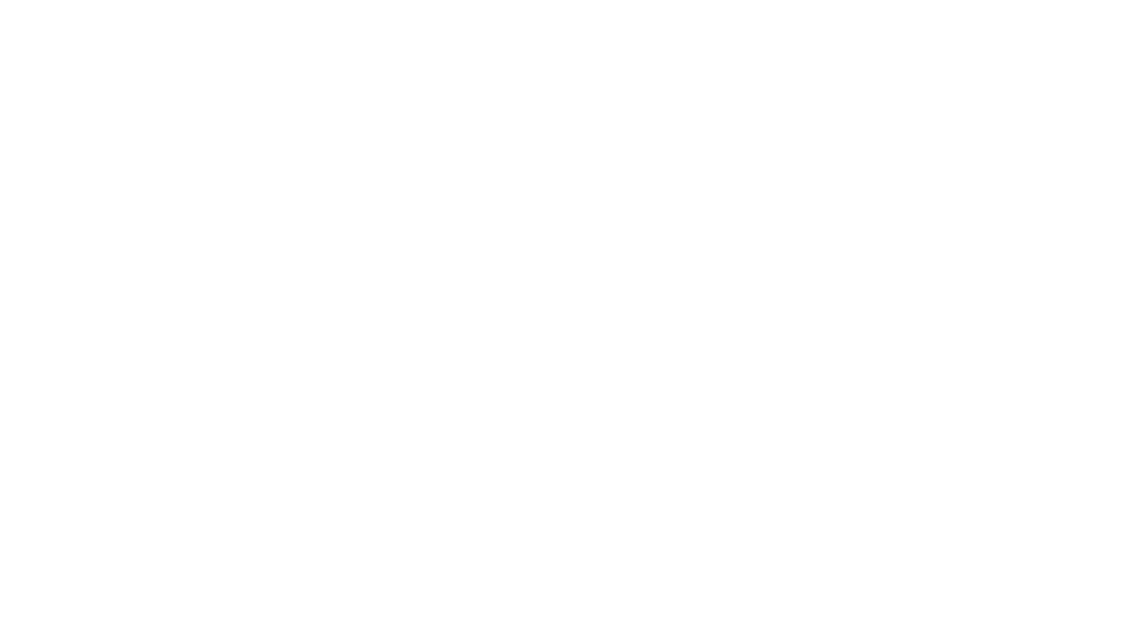